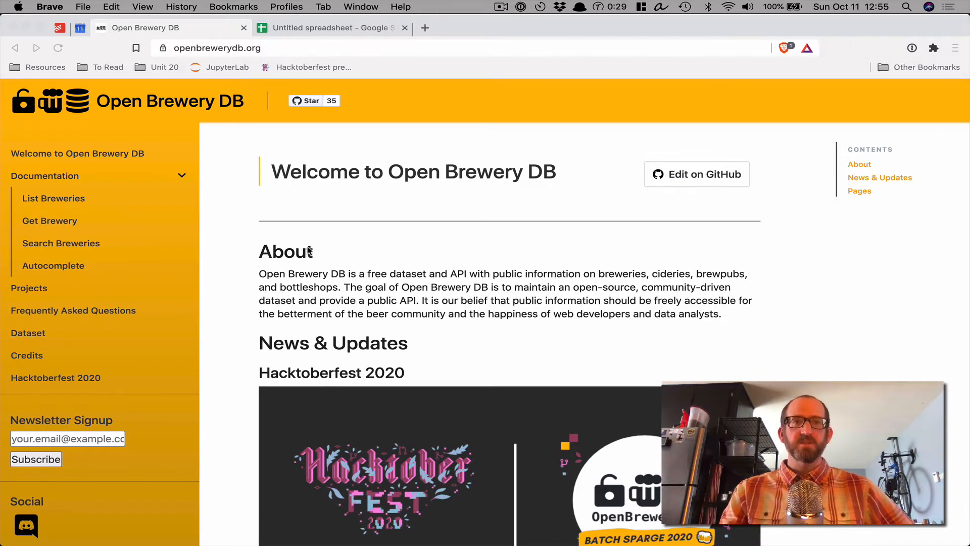
- Open the Open Brewery DB dataset's GitHub repository from the site's Dataset page
left_click(24, 338)
left_click(24, 337)
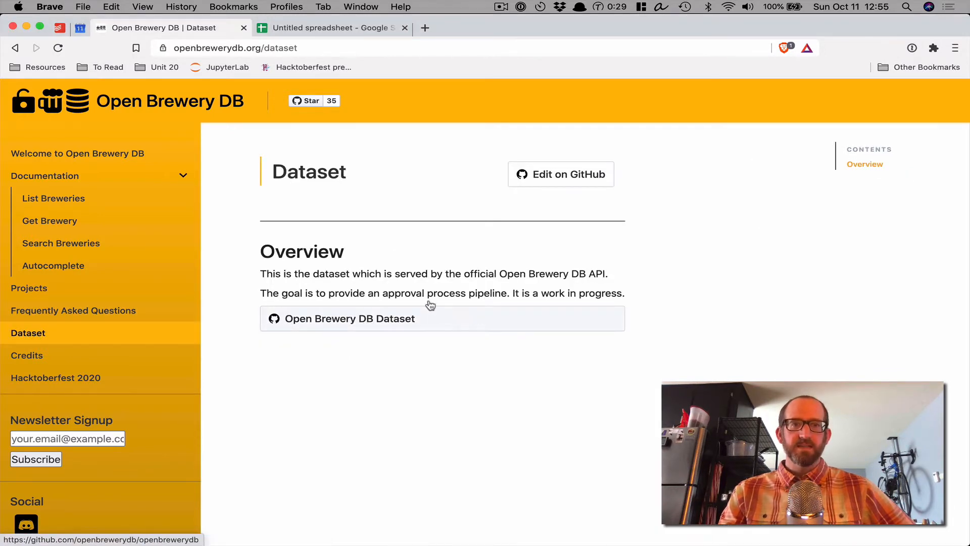
left_click(370, 323)
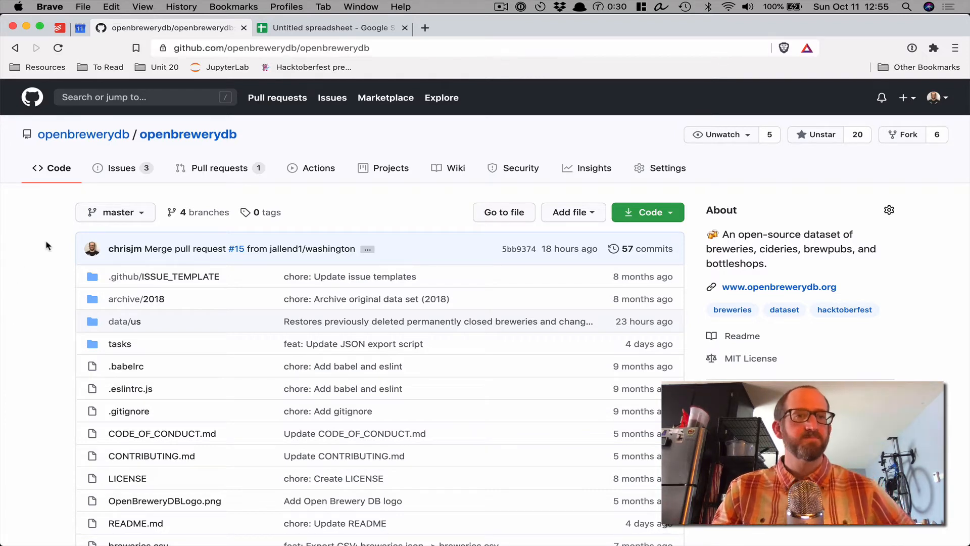
- Download the repository as a ZIP archive and save openbrewerydb-master.zip in the Downloads folder
left_click(668, 213)
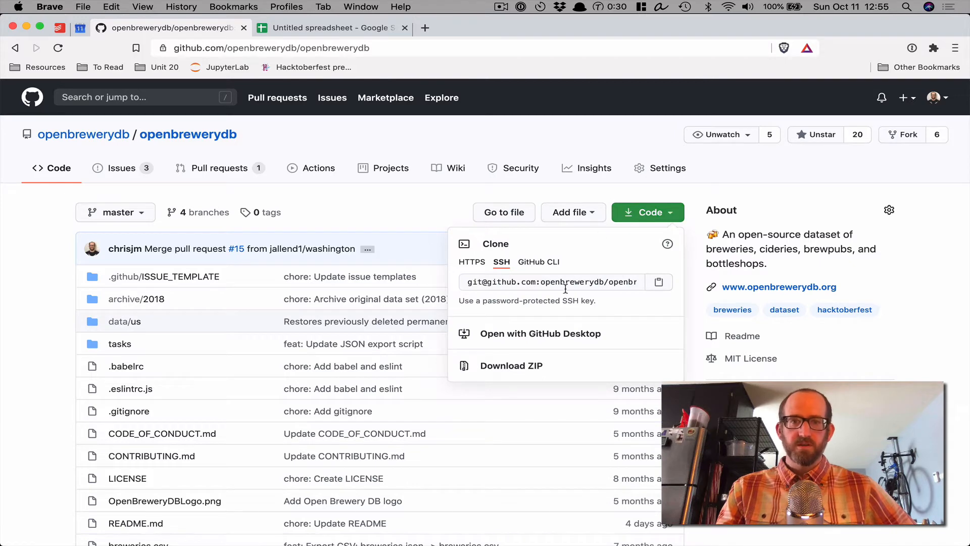
left_click(526, 367)
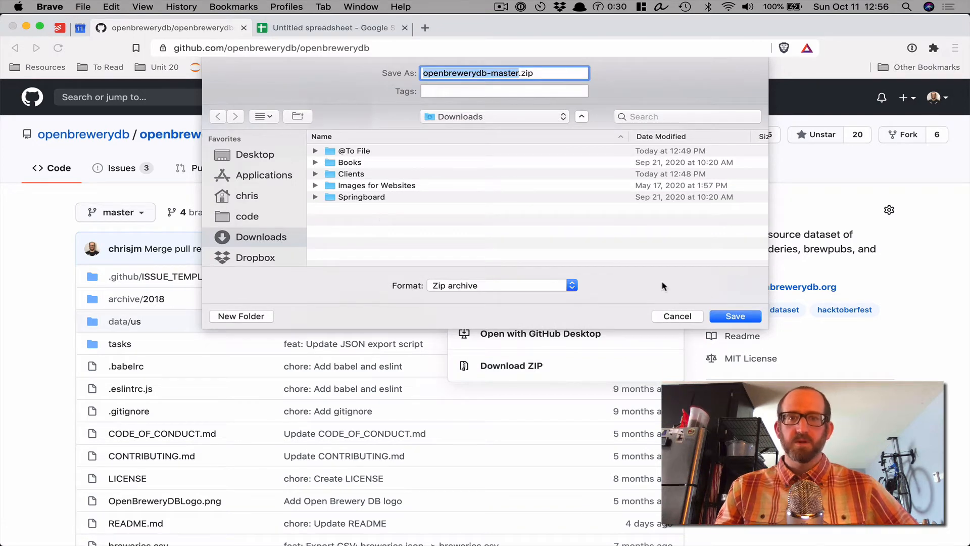
left_click(734, 317)
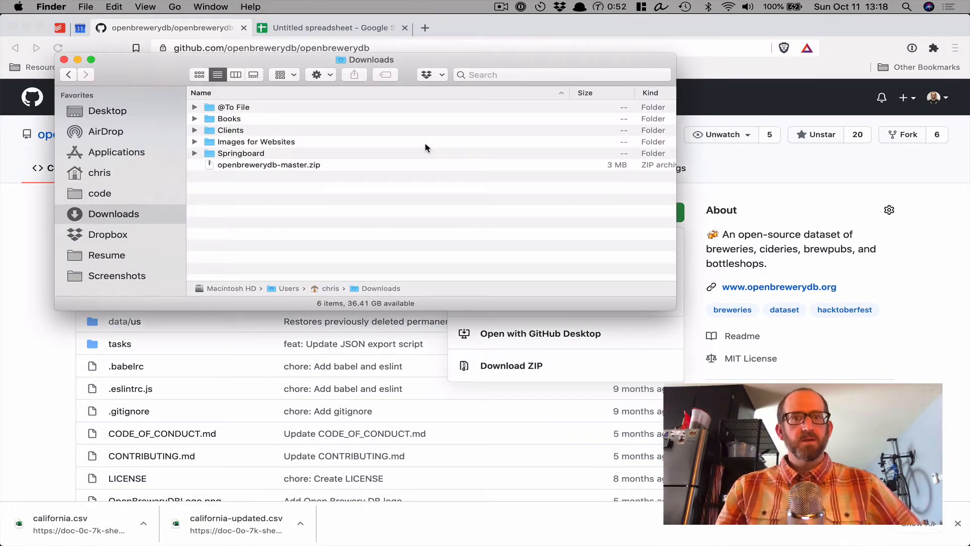
- In Finder, extract openbrewerydb-master.zip in Downloads and open the extracted openbrewerydb-master folder
left_click(265, 166)
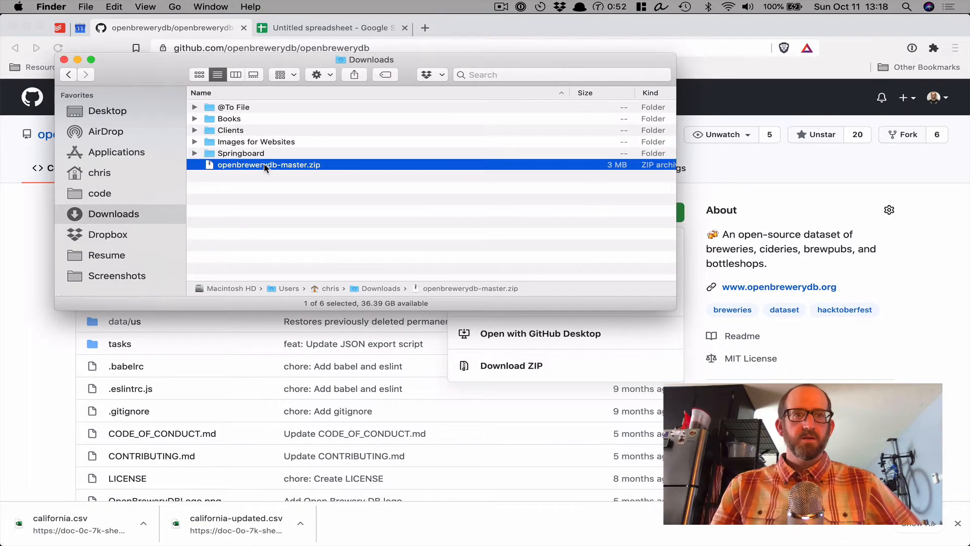
double_click(265, 166)
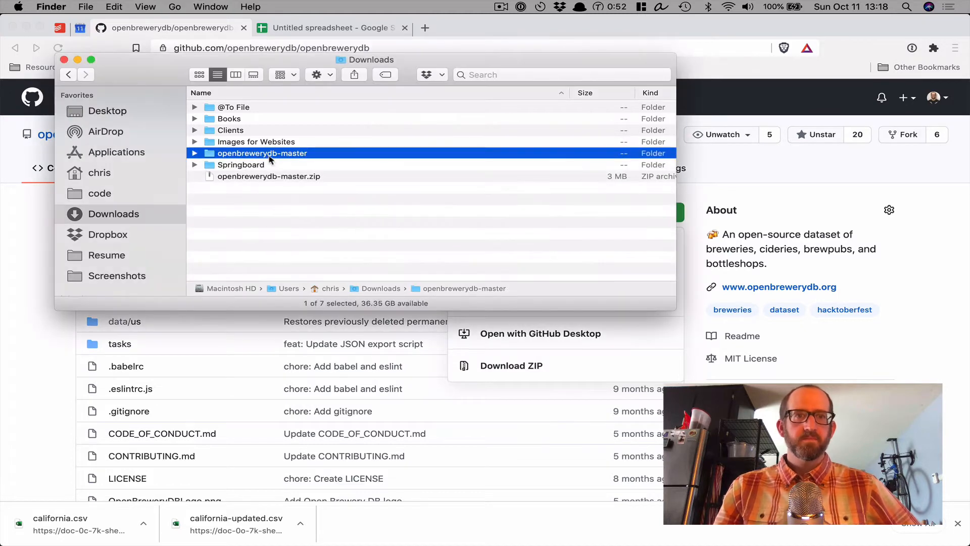
double_click(269, 156)
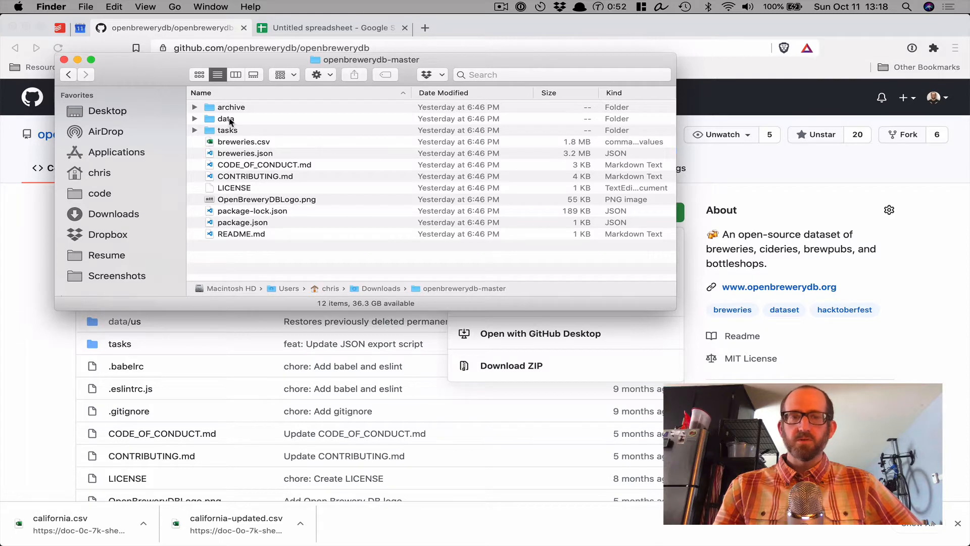
- Browse into data/us/california within the extracted folder and select california.csv
left_click(238, 143)
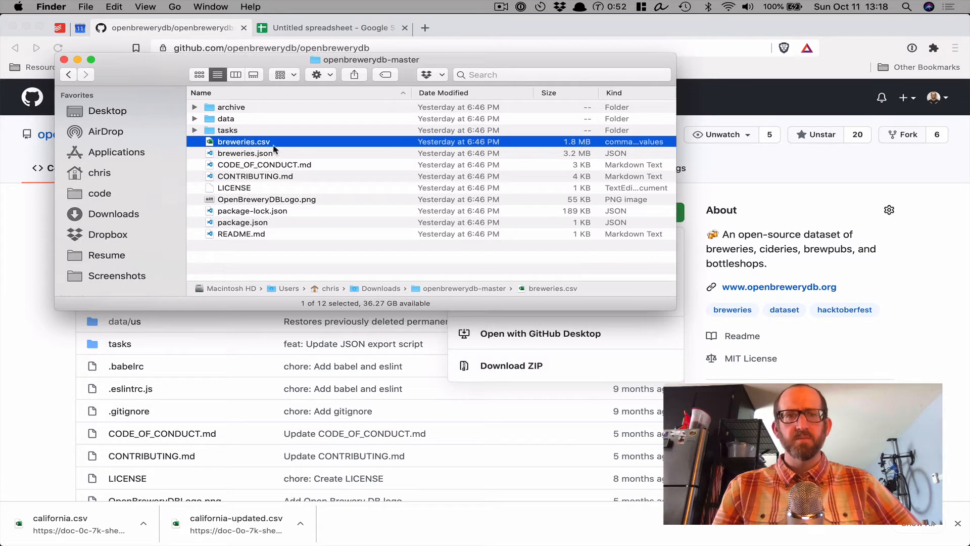
double_click(226, 119)
left_click(221, 107)
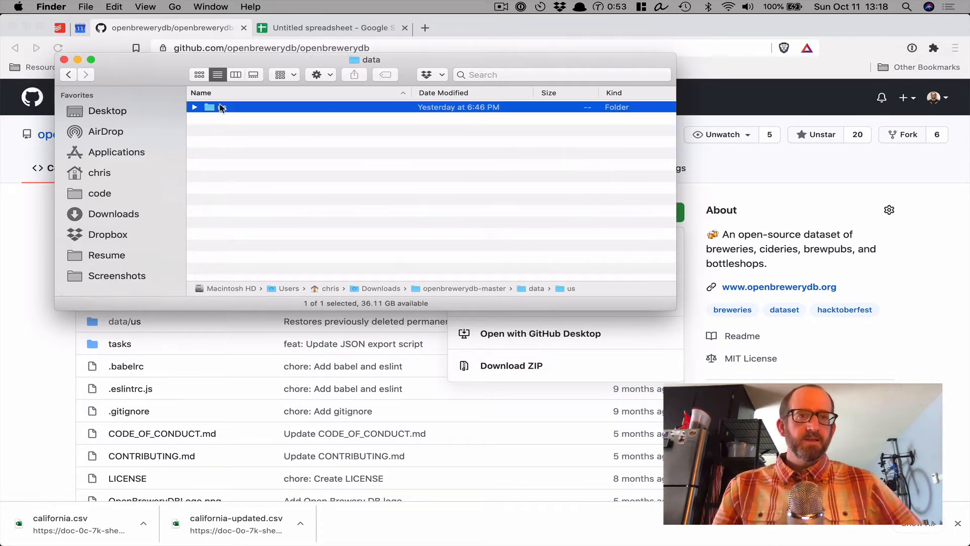
double_click(220, 107)
double_click(241, 154)
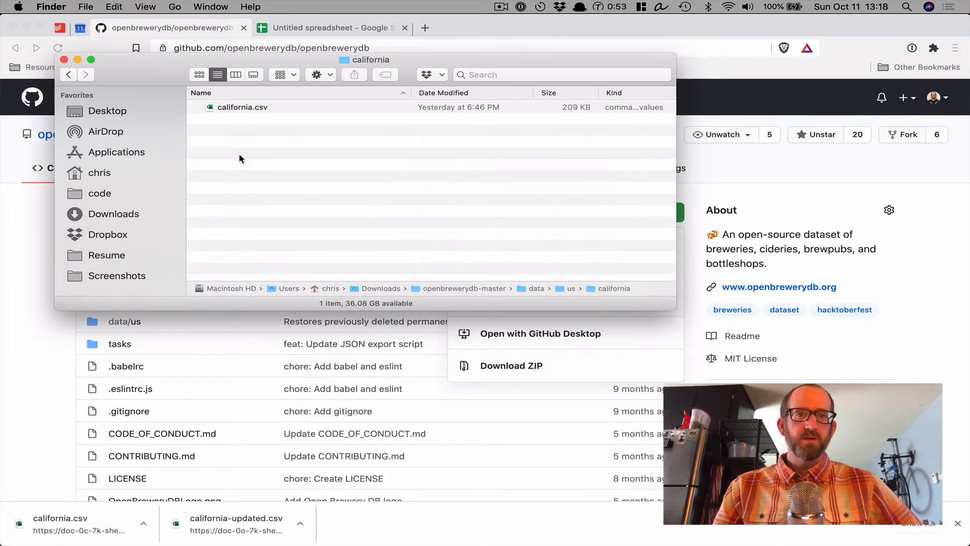
left_click(252, 108)
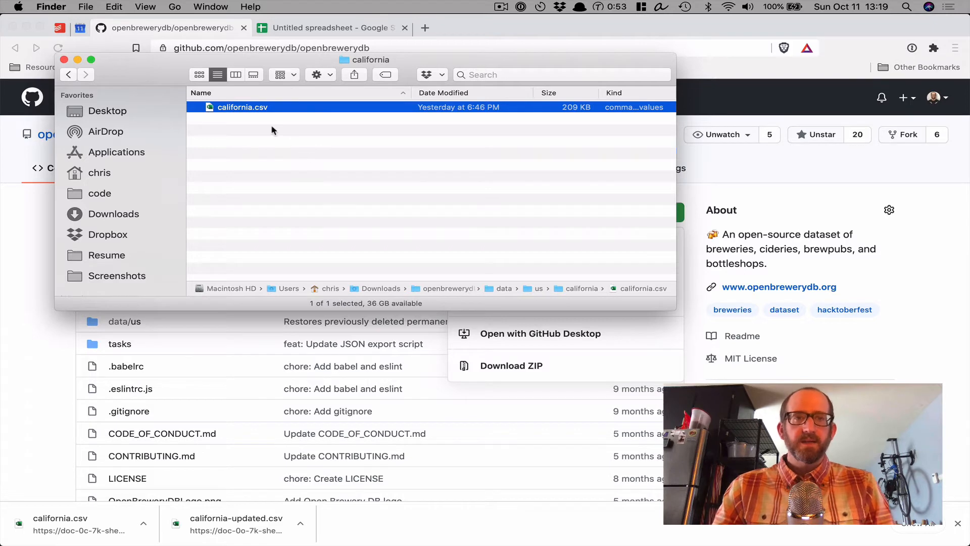
- Switch to the untitled Google Sheets spreadsheet and upload california.csv from the california folder as an import file
left_click(312, 27)
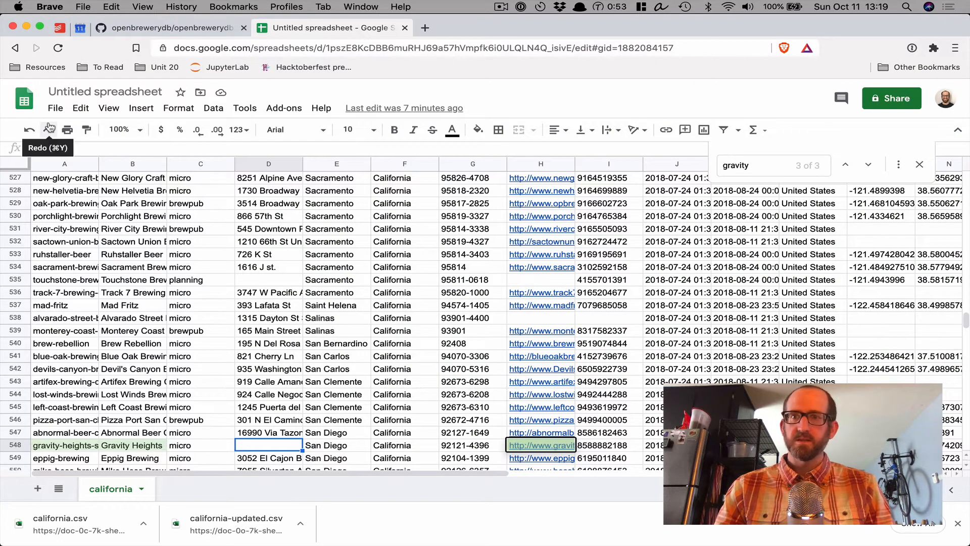
left_click(55, 109)
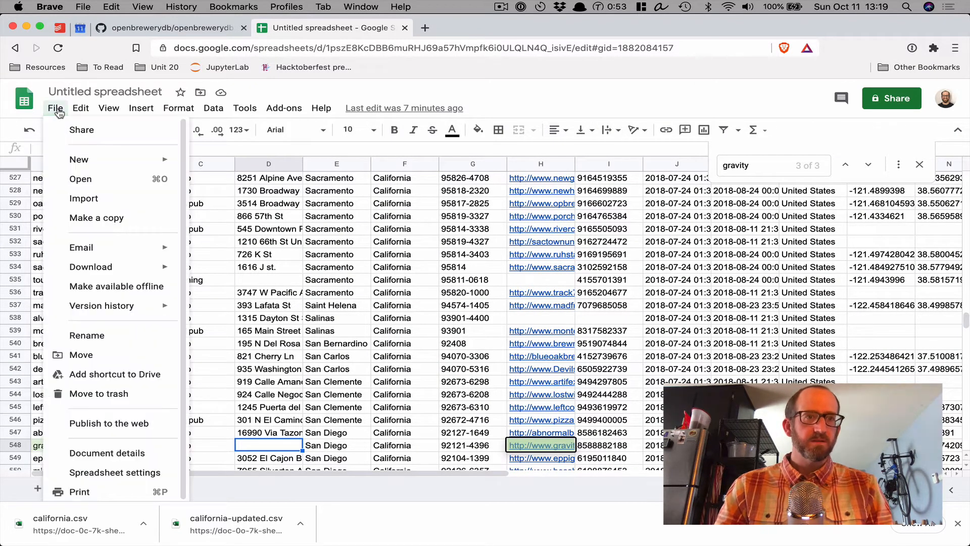
left_click(91, 203)
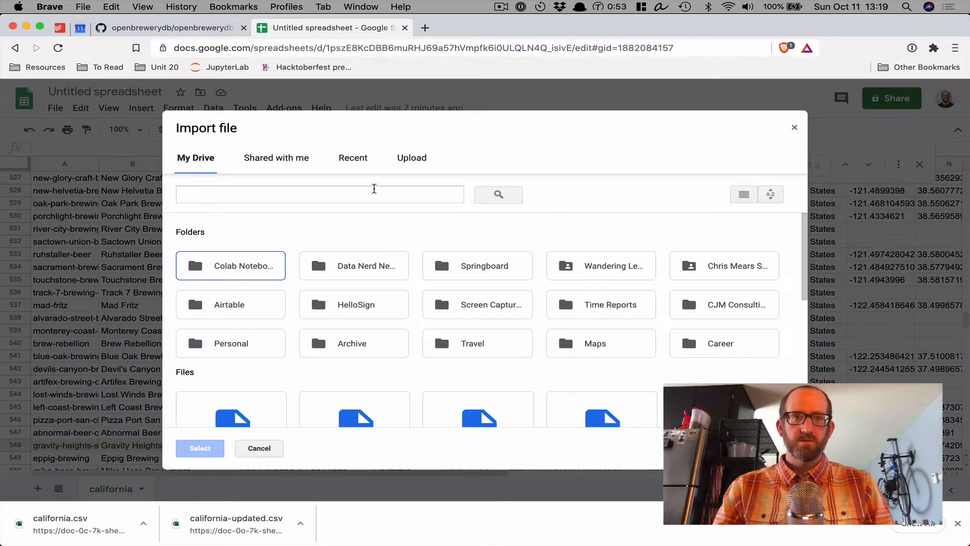
left_click(413, 158)
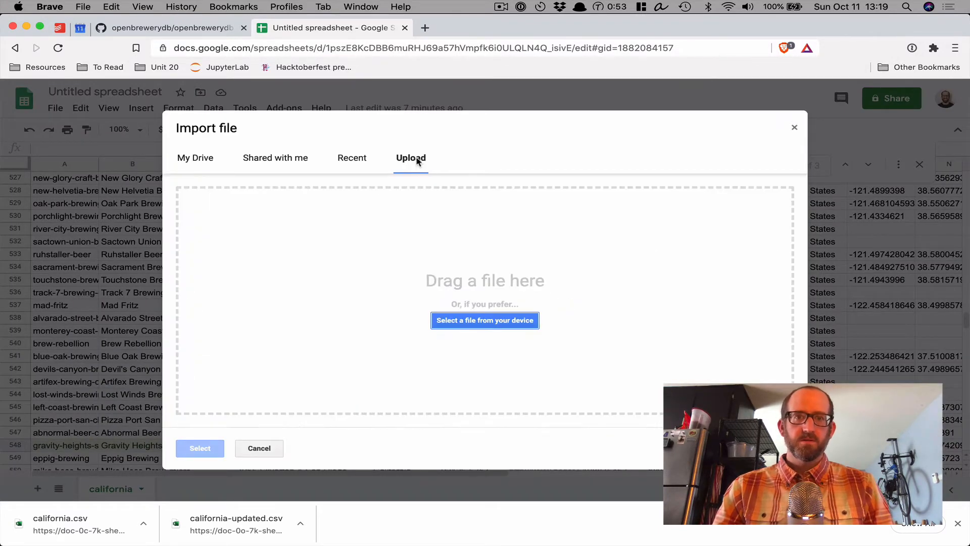
left_click(484, 320)
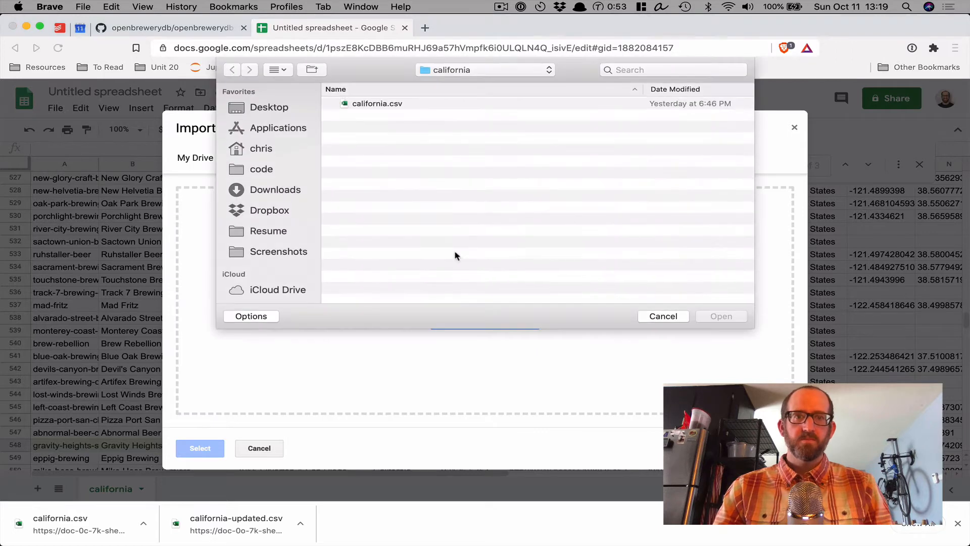
left_click(469, 73)
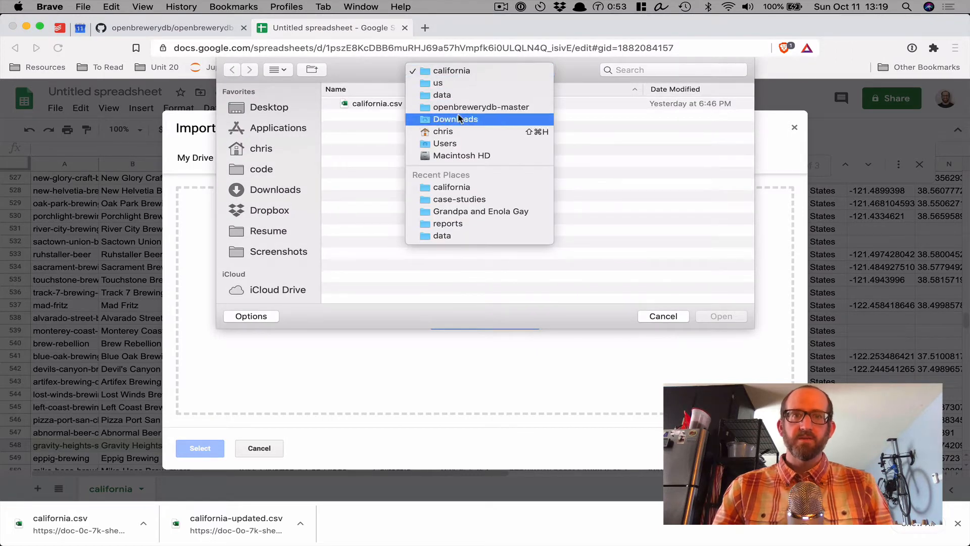
left_click(372, 117)
left_click(373, 103)
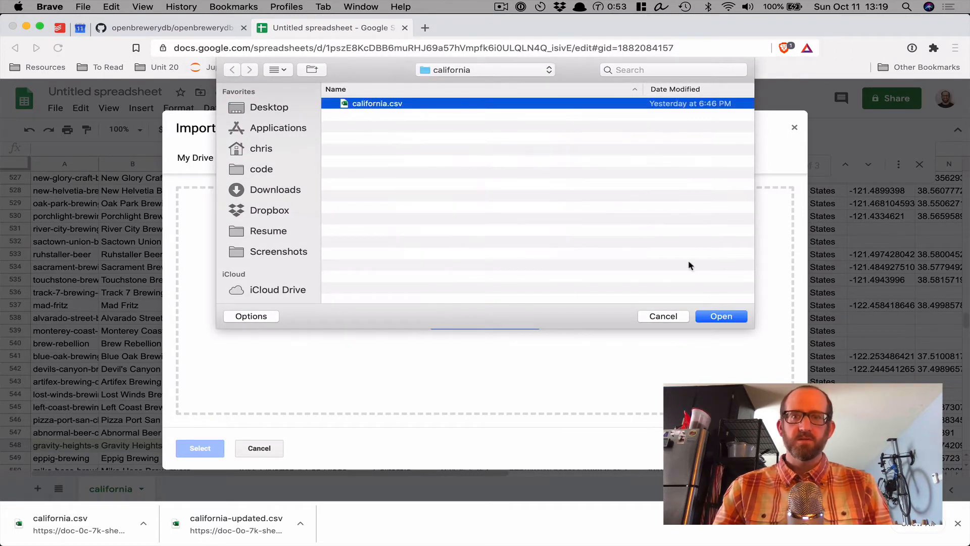
left_click(721, 317)
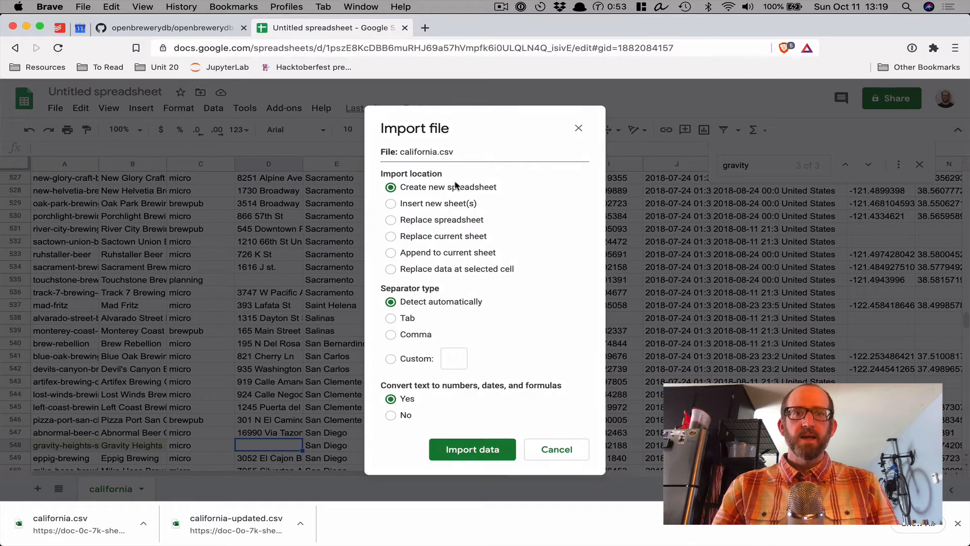
- Import california.csv as a new spreadsheet without converting text to numbers, dates and formulas, and open the imported spreadsheet
left_click(415, 220)
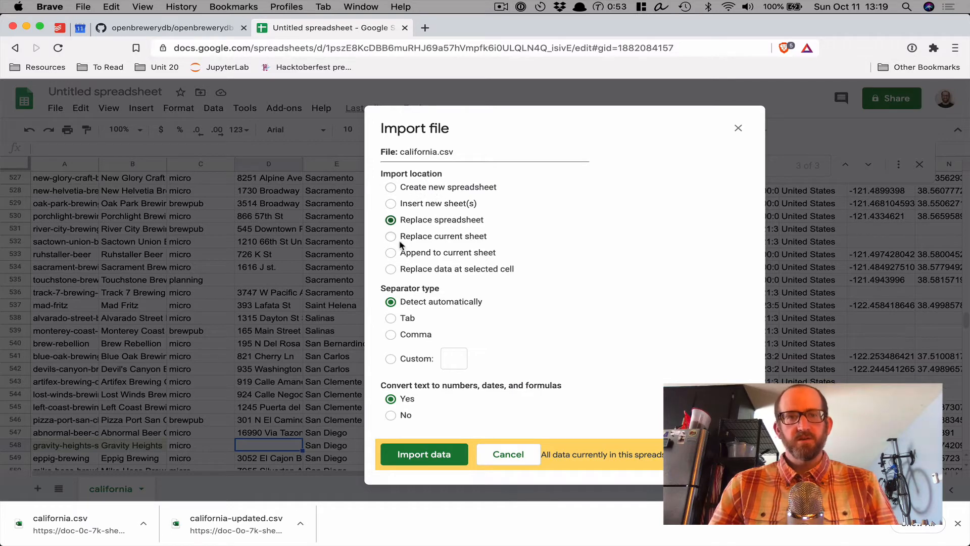
left_click(404, 188)
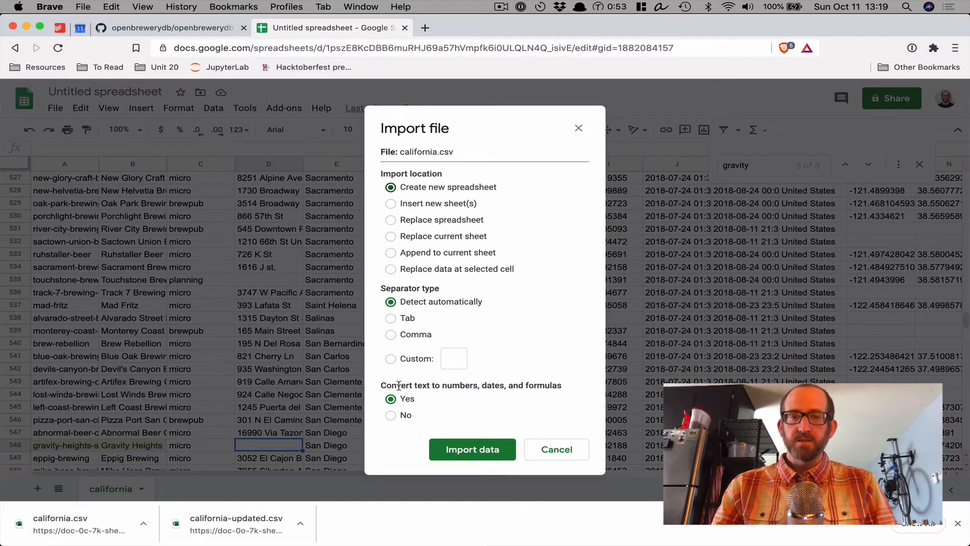
left_click(403, 416)
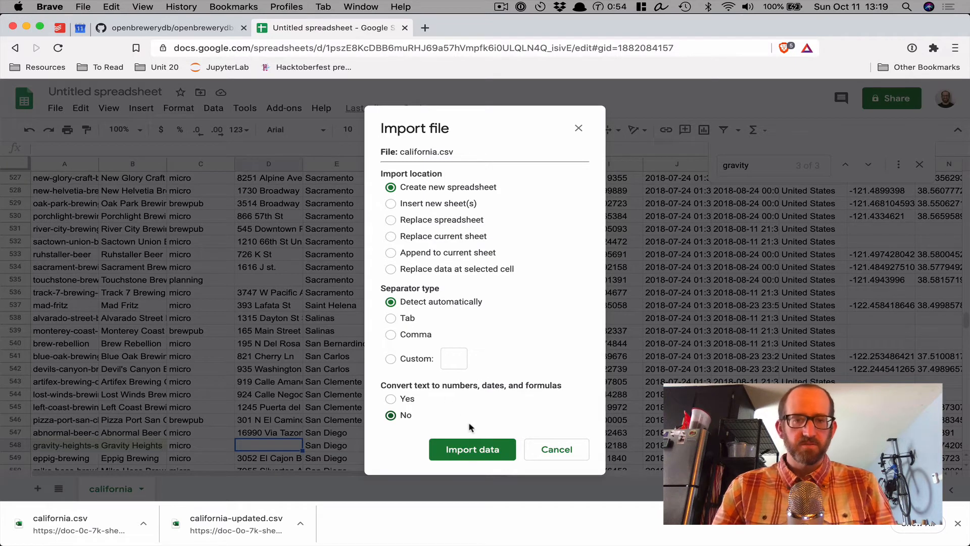
left_click(486, 451)
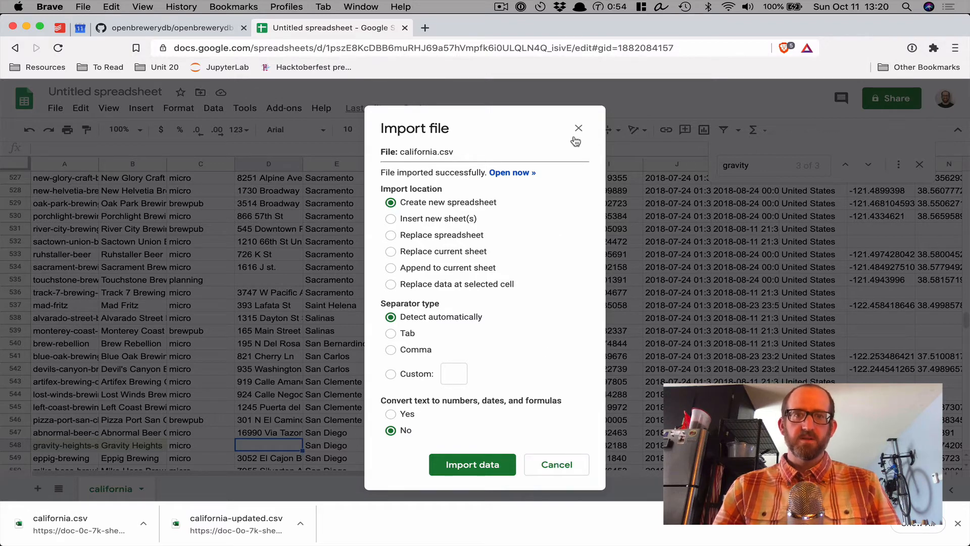
left_click(512, 173)
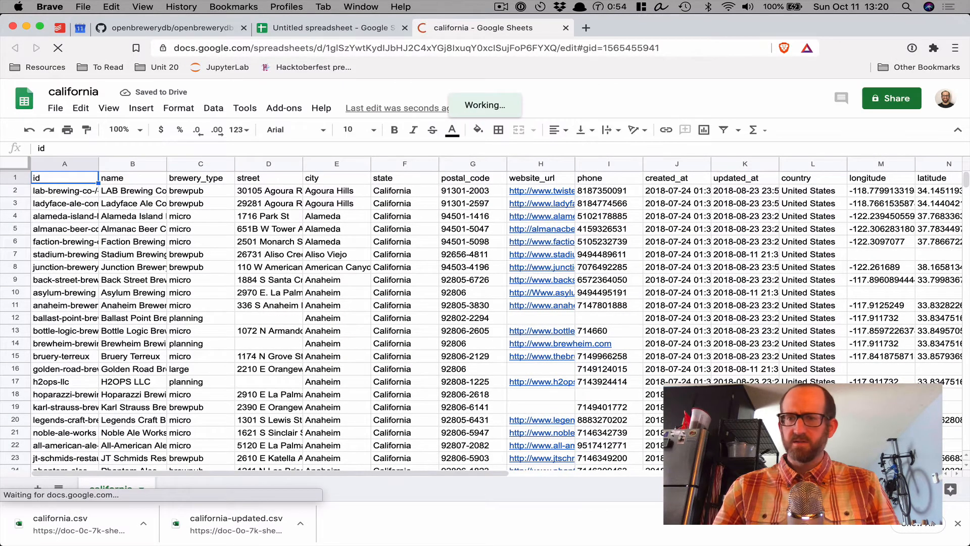
left_click(958, 523)
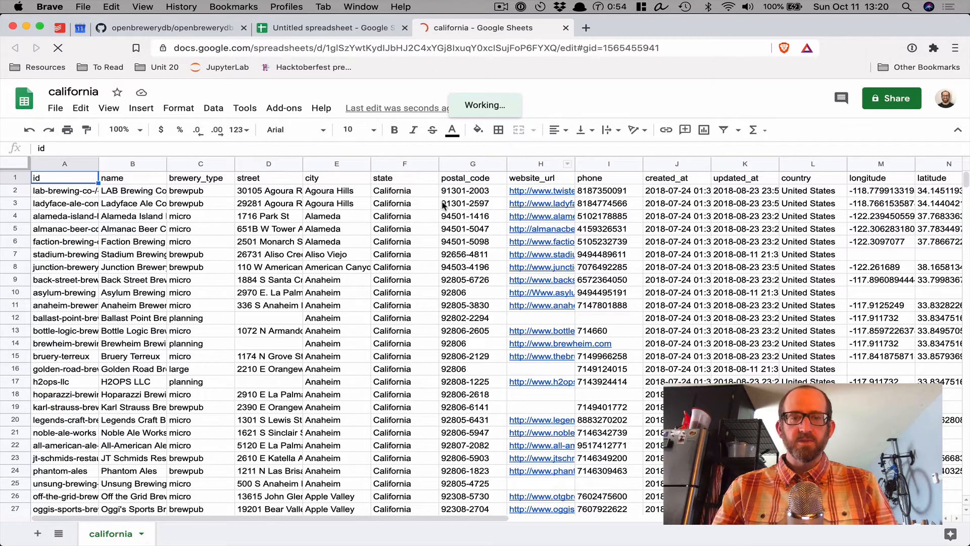
- Search the california sheet for "gravity"
left_click(407, 206)
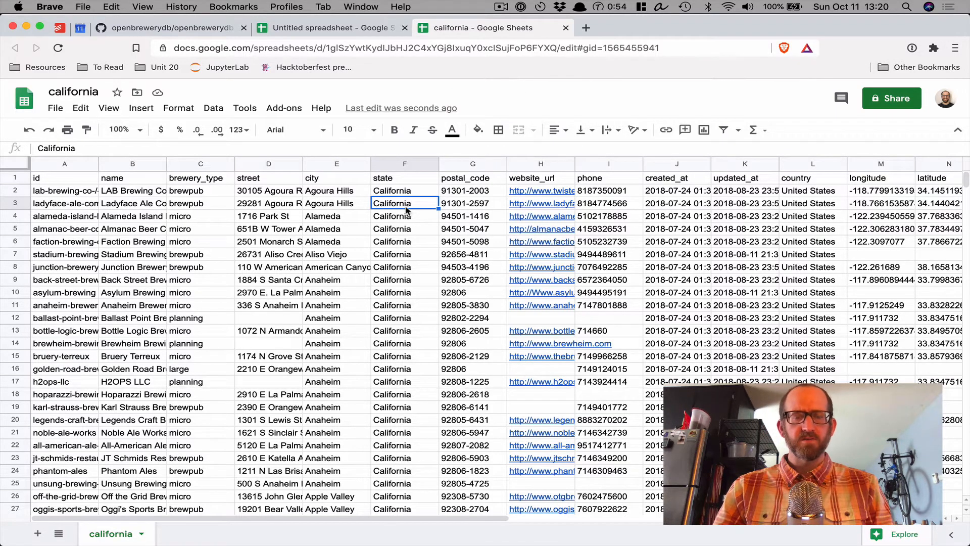
key("ctrl+f")
type("gravity")
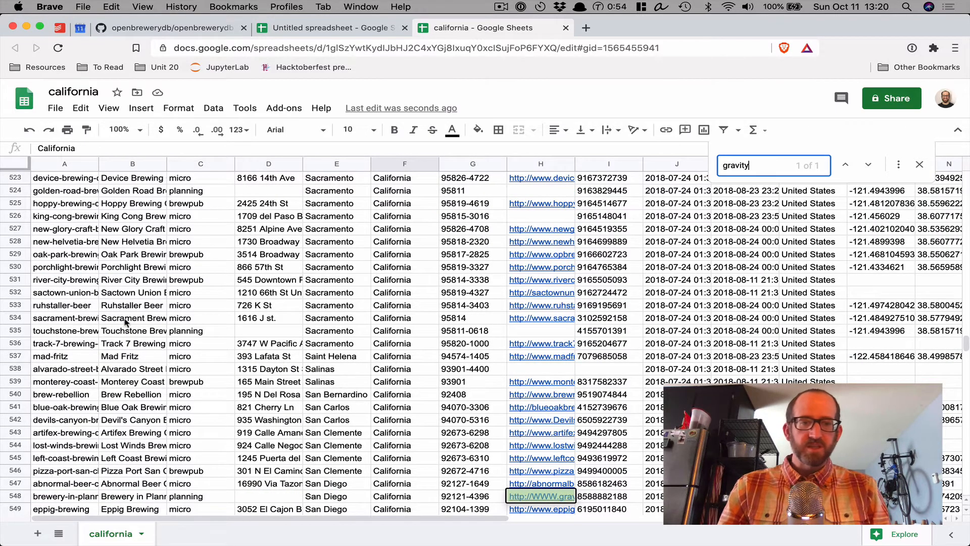
left_click(475, 498)
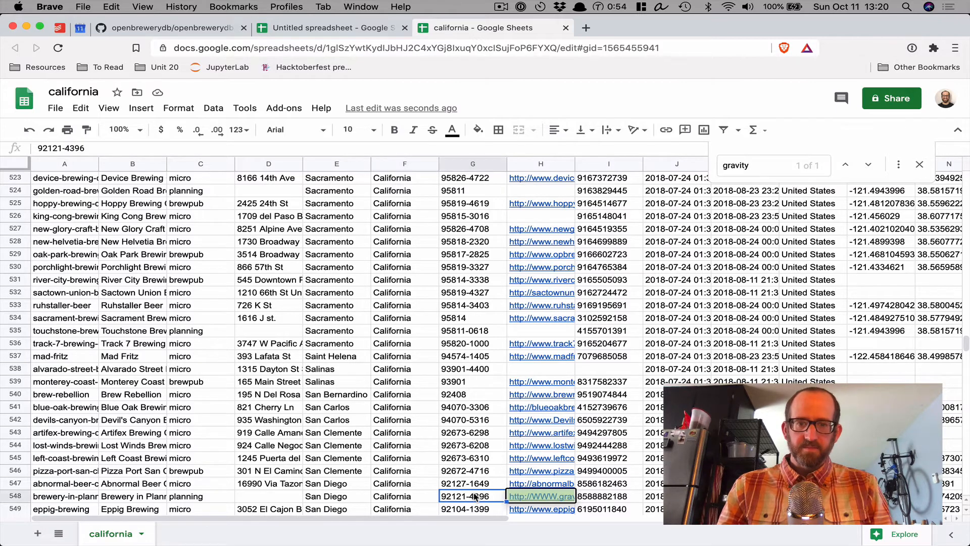
key("Right")
double_click(66, 149)
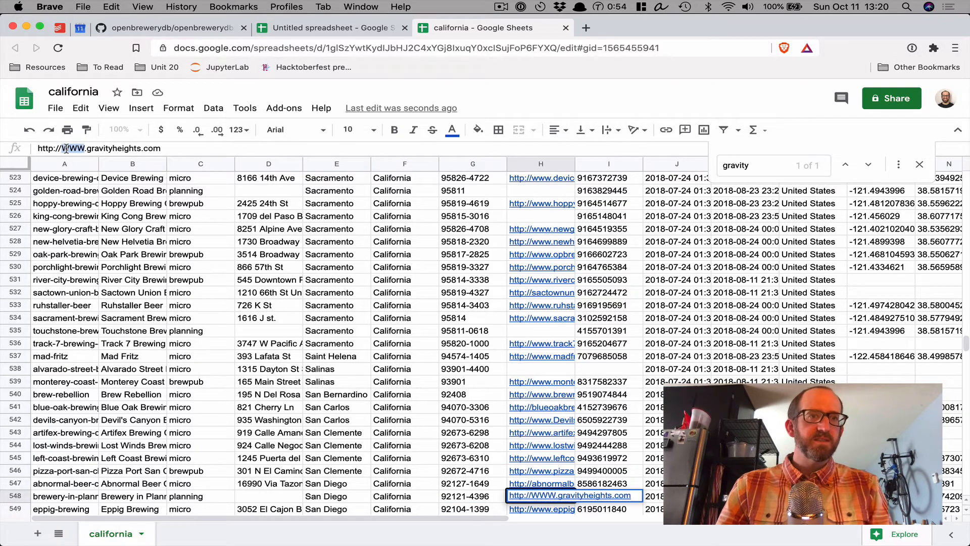
type("www")
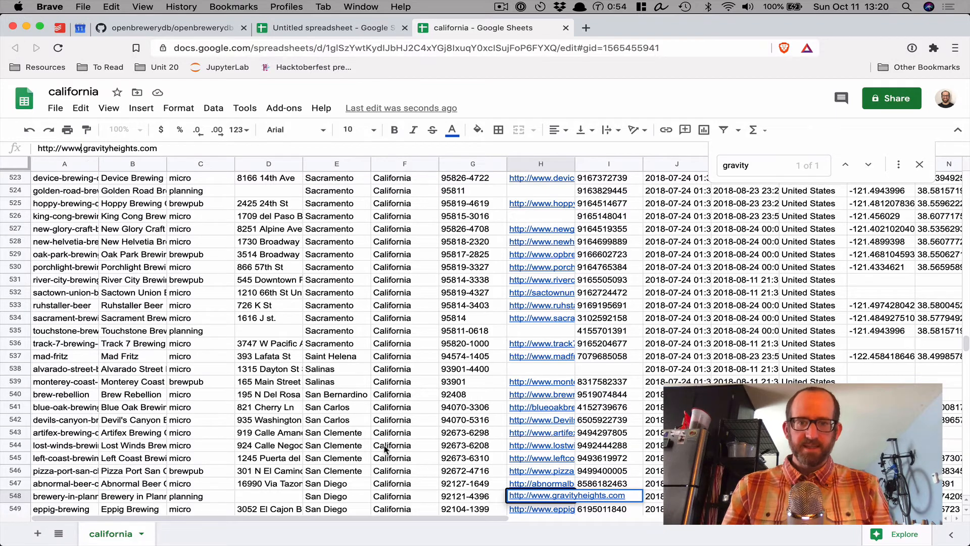
key("Return")
- Set the brewery_type in row 548 to micro
key("Left")
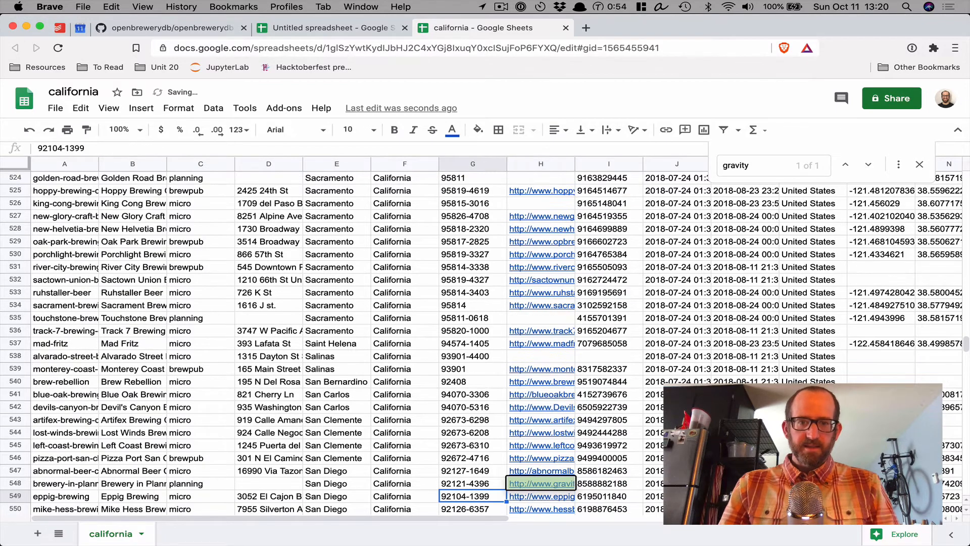
key("Up")
key("Left")
key("Left")
key("Left")
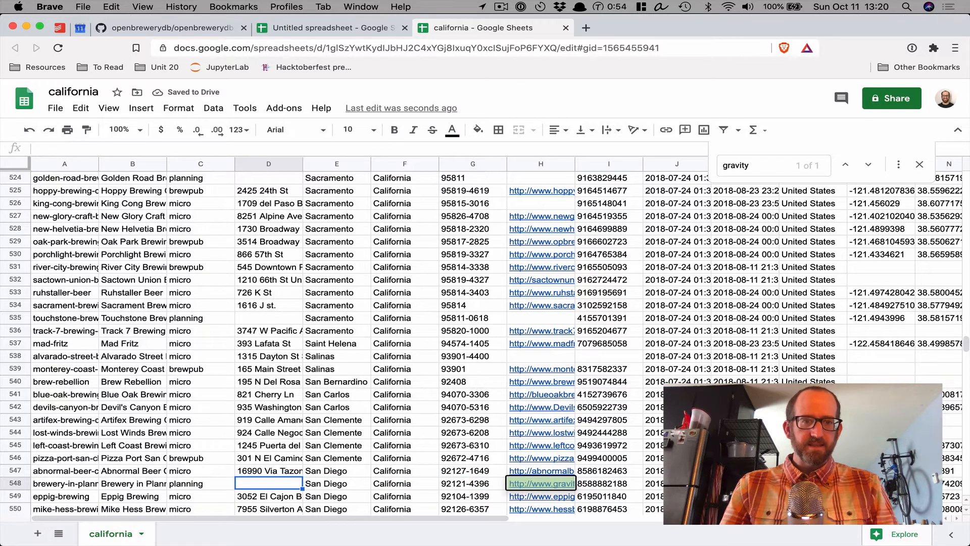
key("Left")
type("micro")
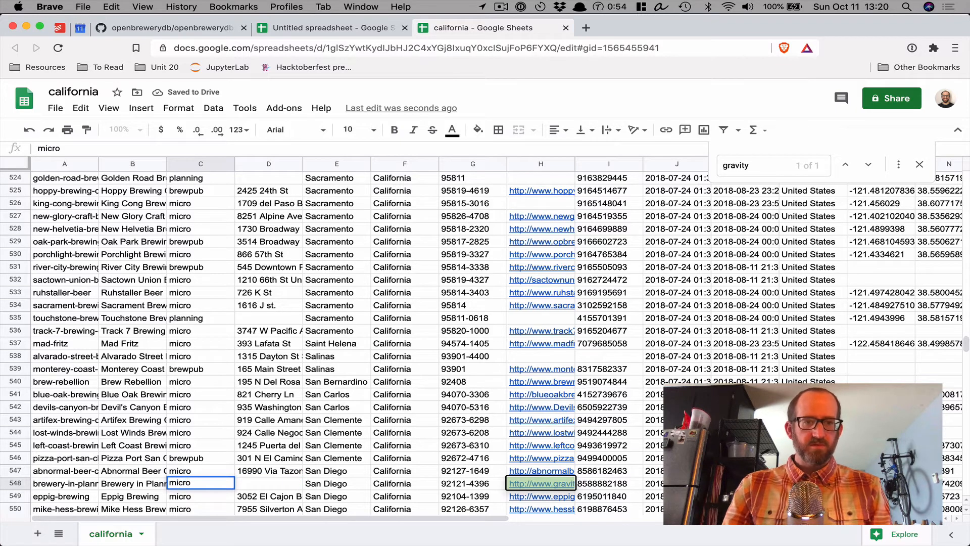
key("Left")
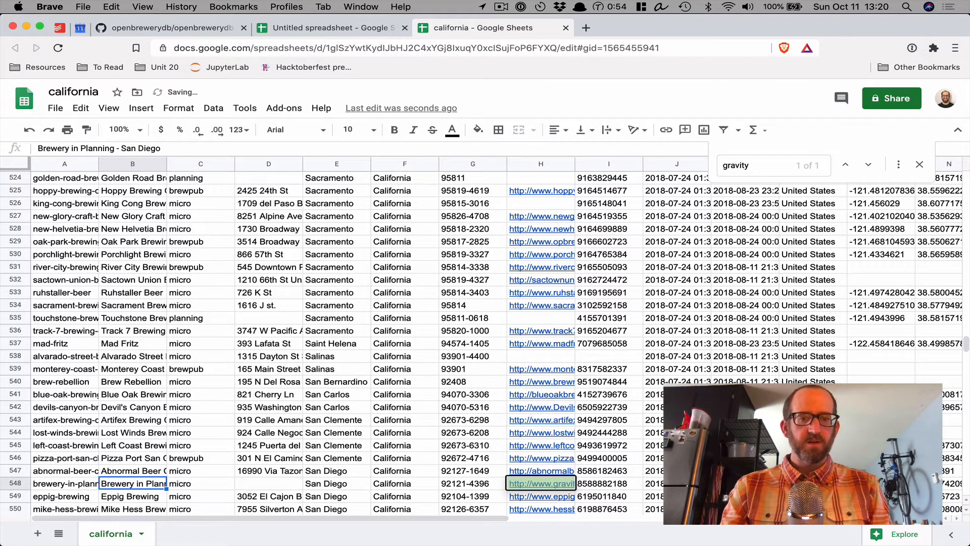
- Change the brewery name in row 548 to Gravity Heights
type("Z")
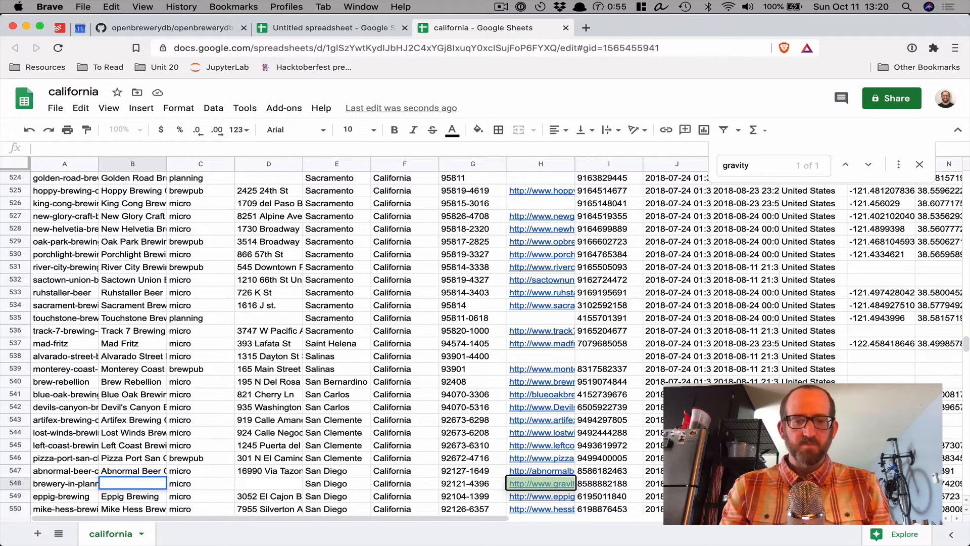
type("vity Heights")
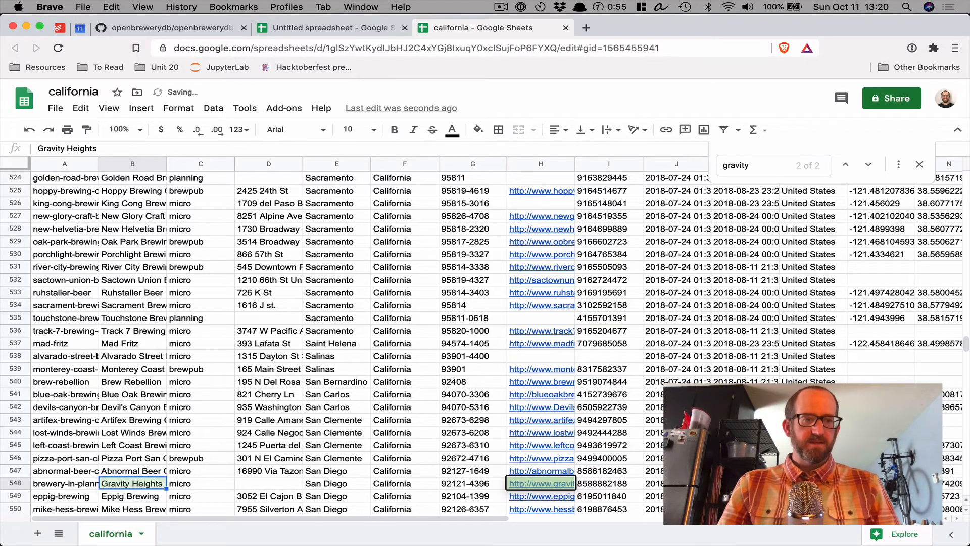
- Change the brewery identifier in column A of row 548 to gravity-heights-san-diego
key("Left")
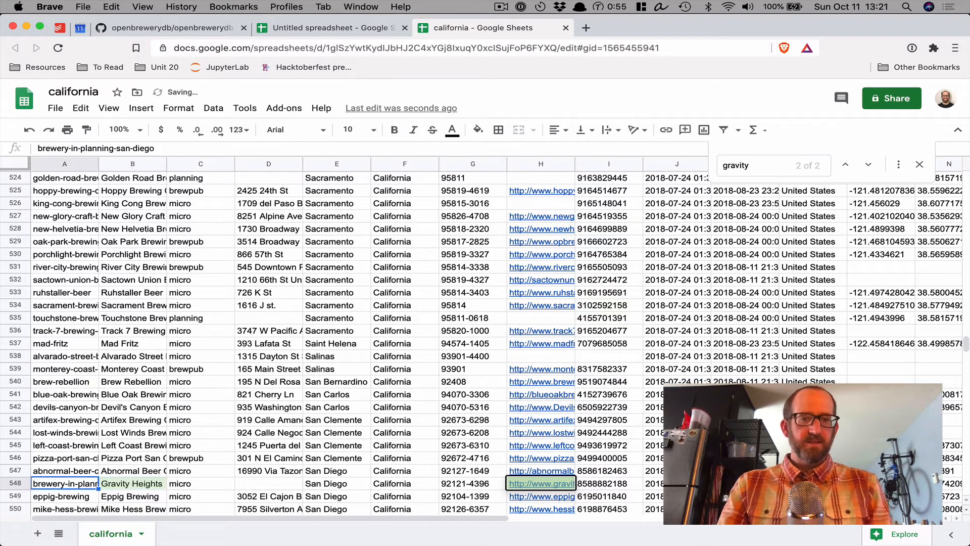
left_click(51, 150)
key("super+a")
key("BackSpace")
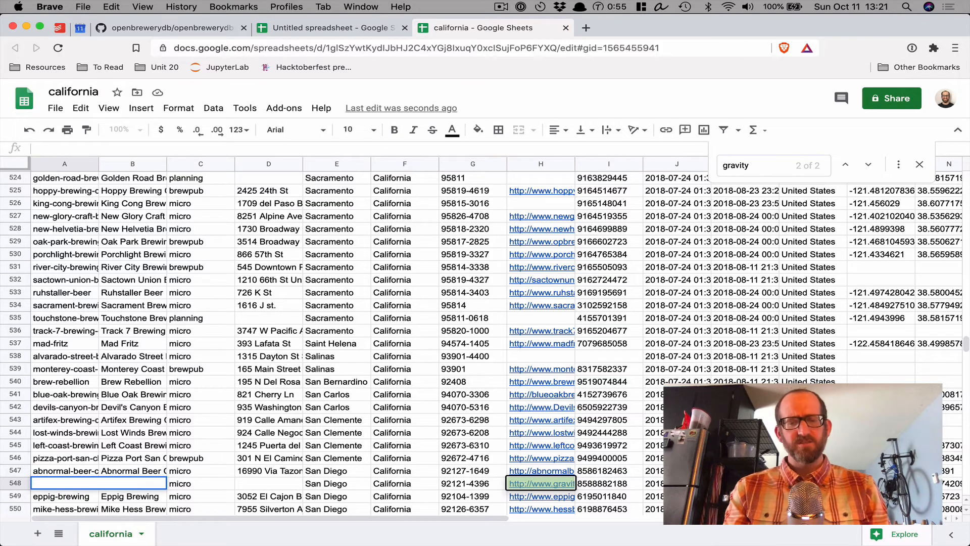
type("gravity-")
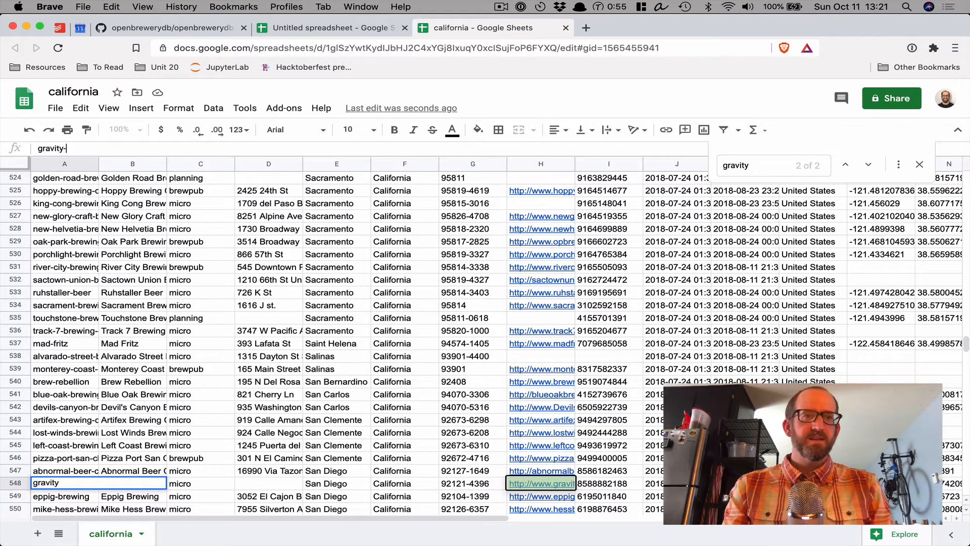
type("heights-san-de")
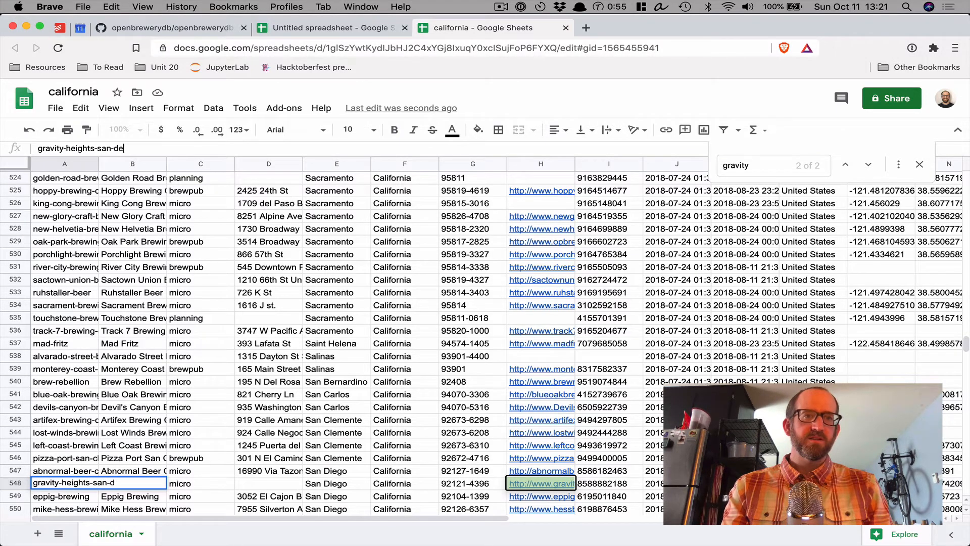
type("i")
key("BackSpace")
key("BackSpace")
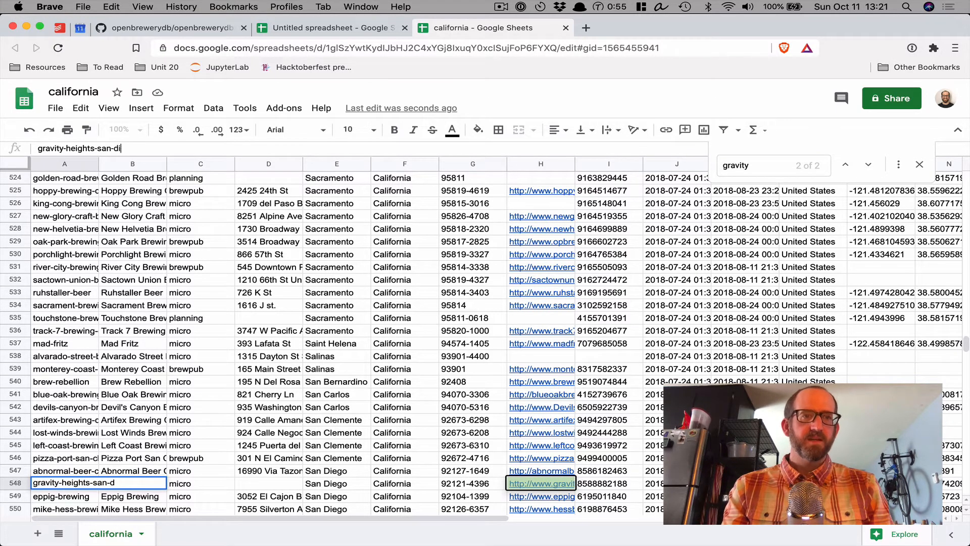
type("iego")
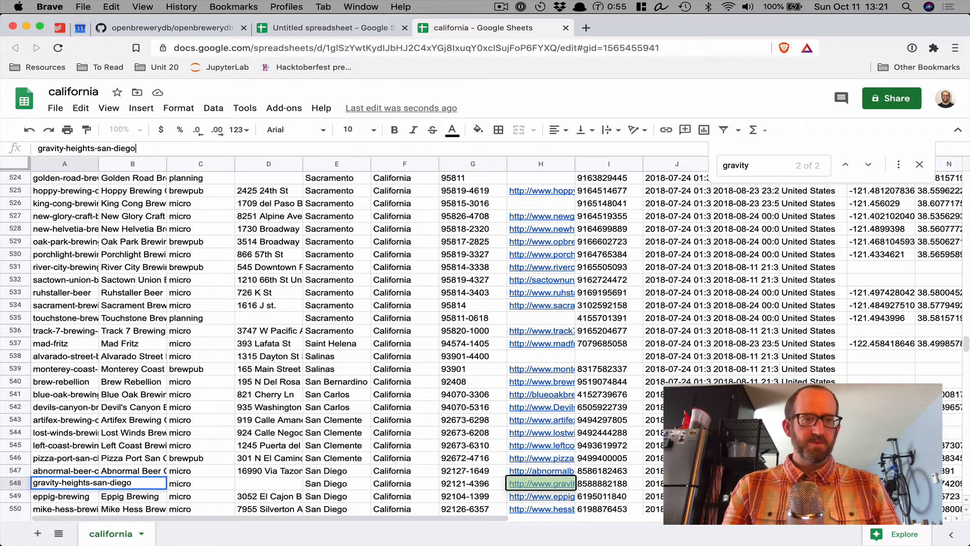
key("Return")
key("Right")
key("Right")
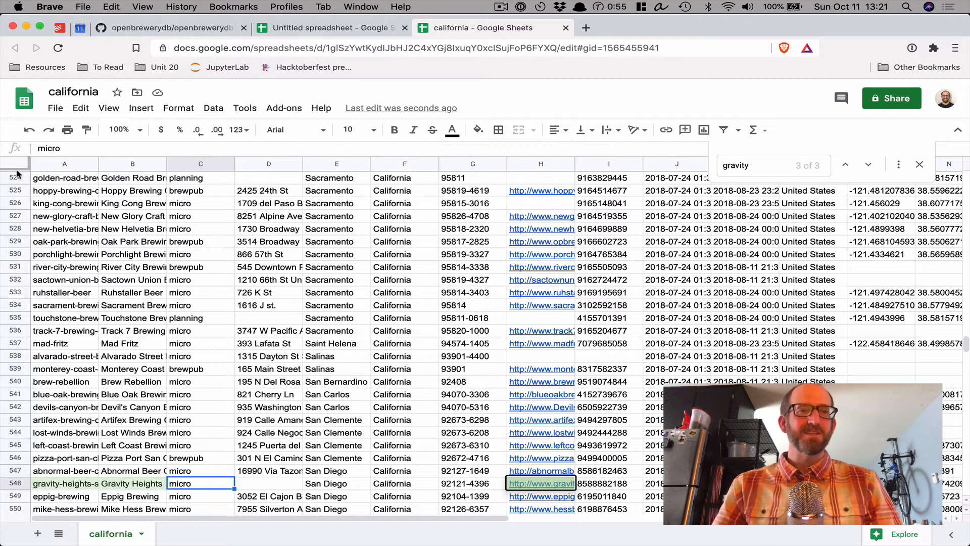
- Download the current sheet as comma-separated values, saving it in Downloads as california.csv
left_click(55, 108)
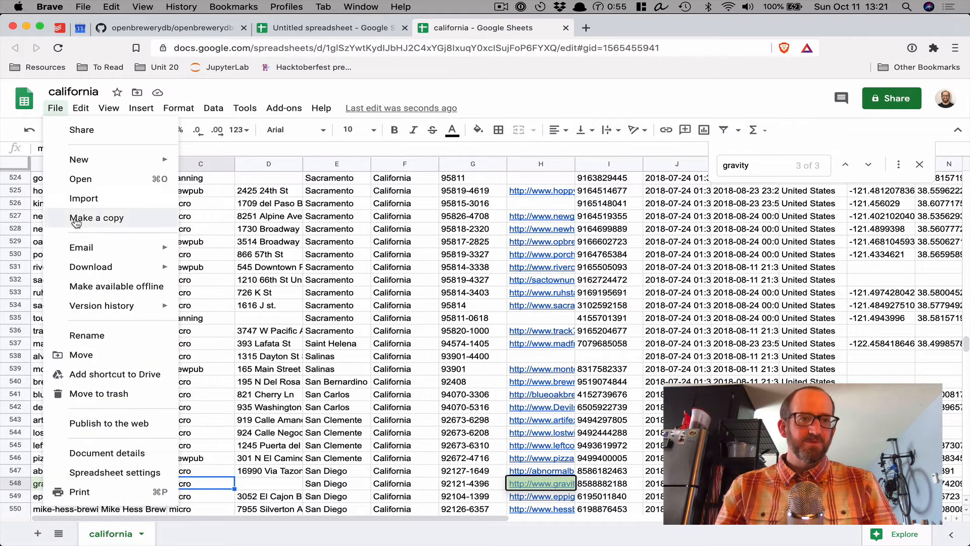
mouse_move(116, 266)
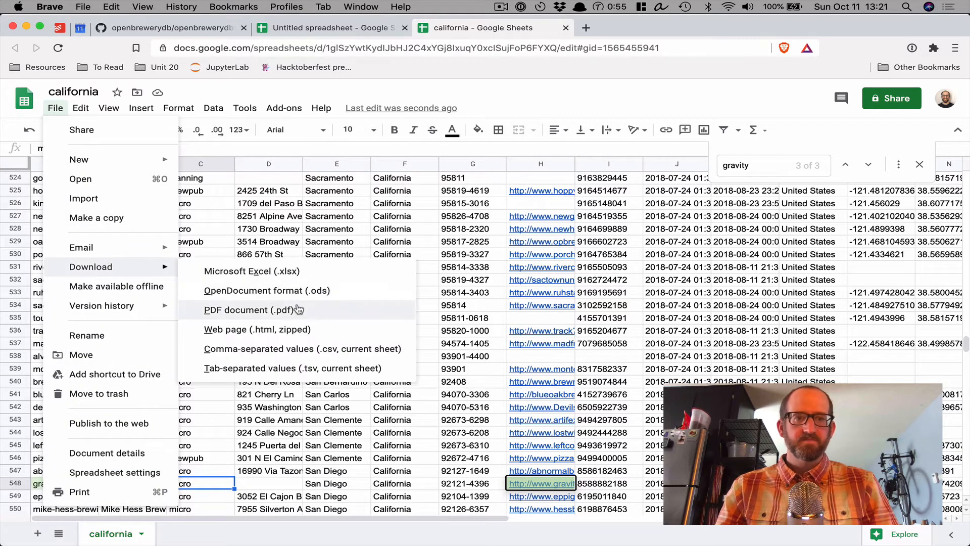
left_click(321, 350)
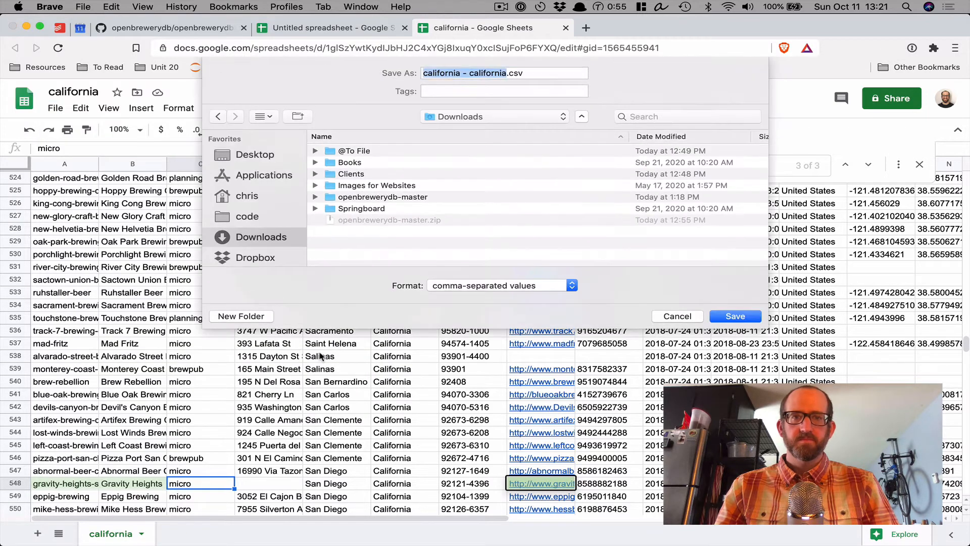
left_click(467, 72)
left_click_drag(467, 72, 423, 73)
key("BackSpace")
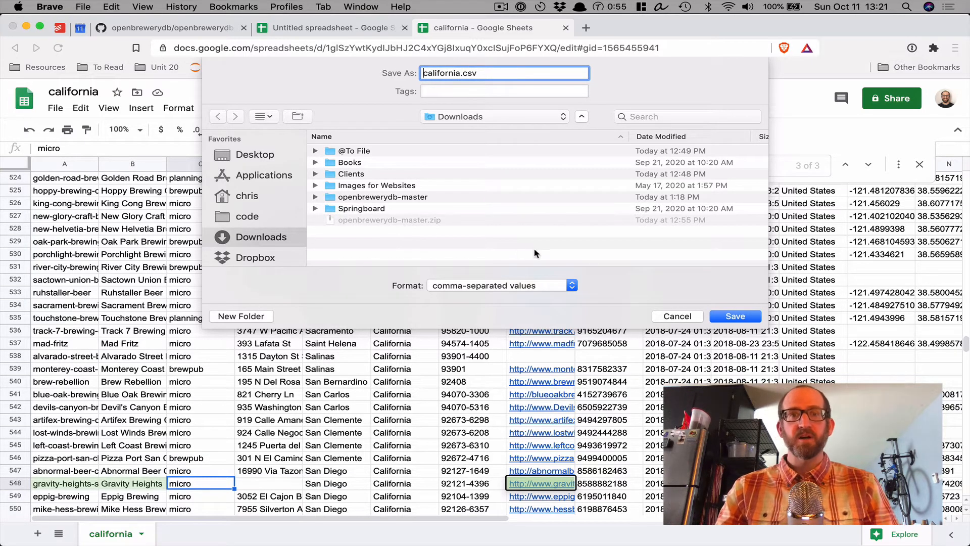
left_click(735, 317)
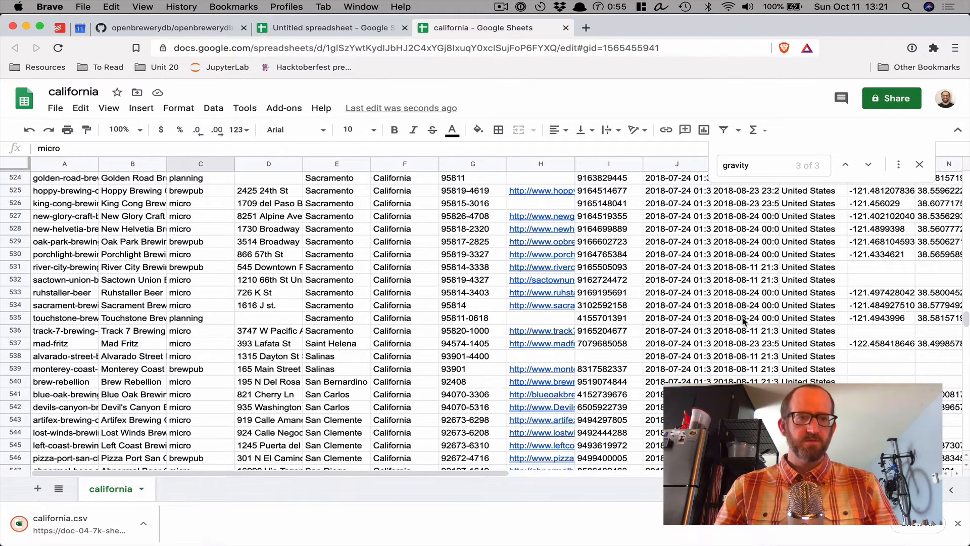
- Switch to the openbrewerydb repository on GitHub and open its data/us/california folder
left_click(205, 29)
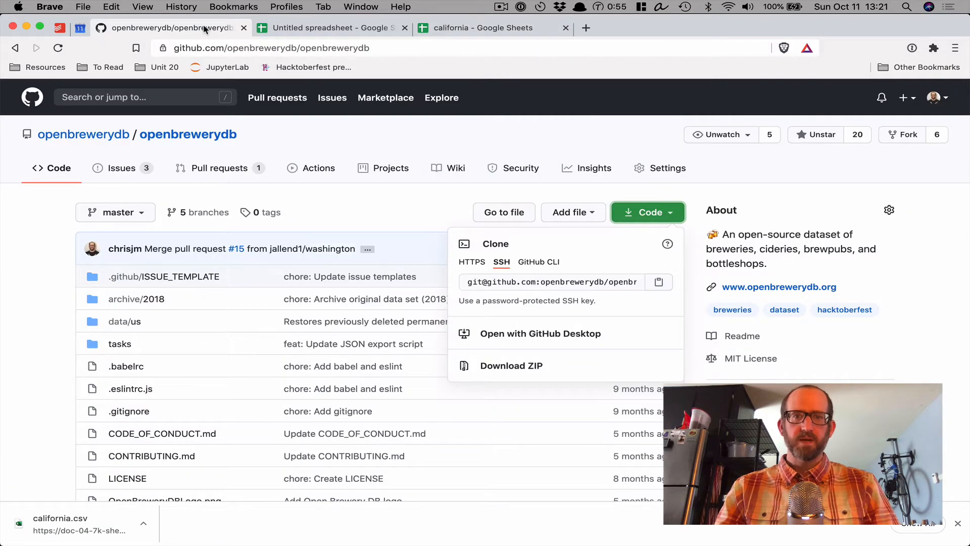
left_click(373, 209)
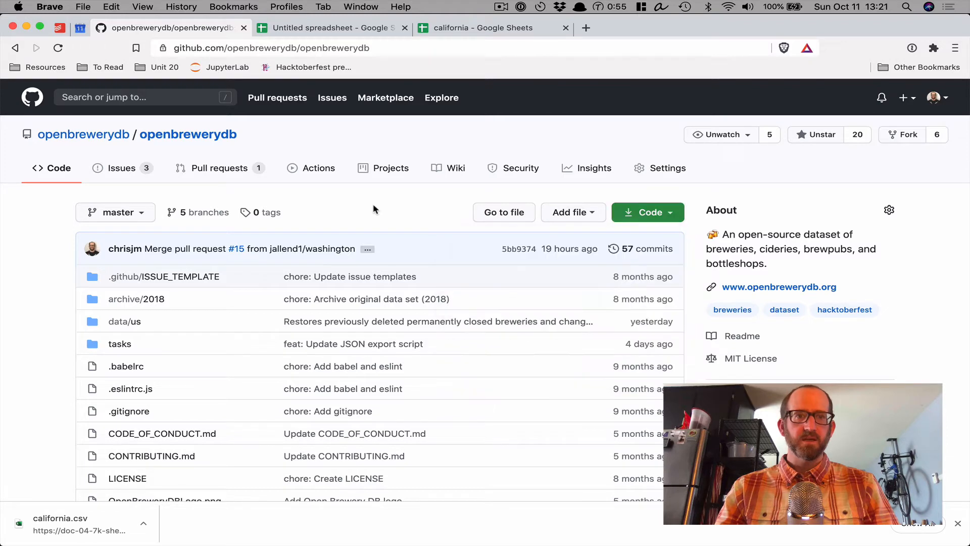
left_click(121, 300)
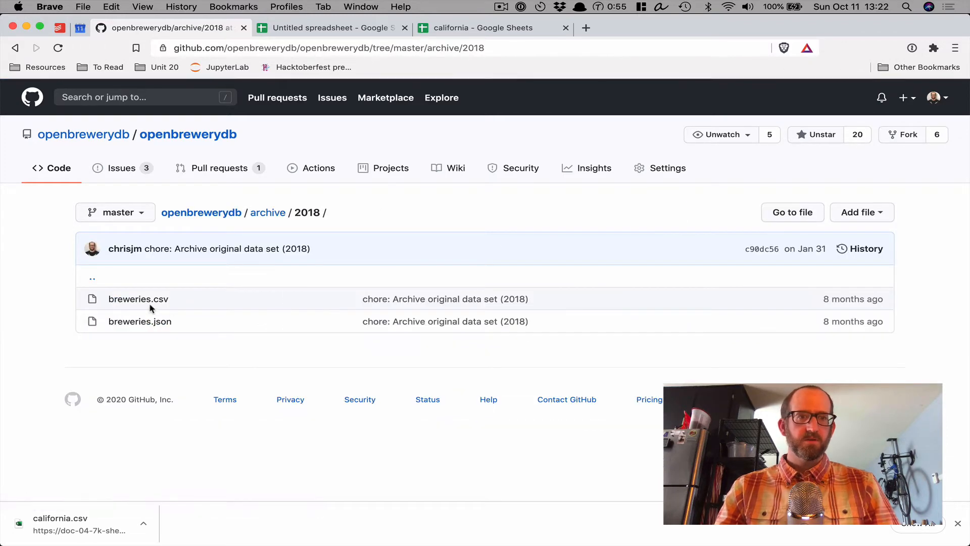
left_click(198, 214)
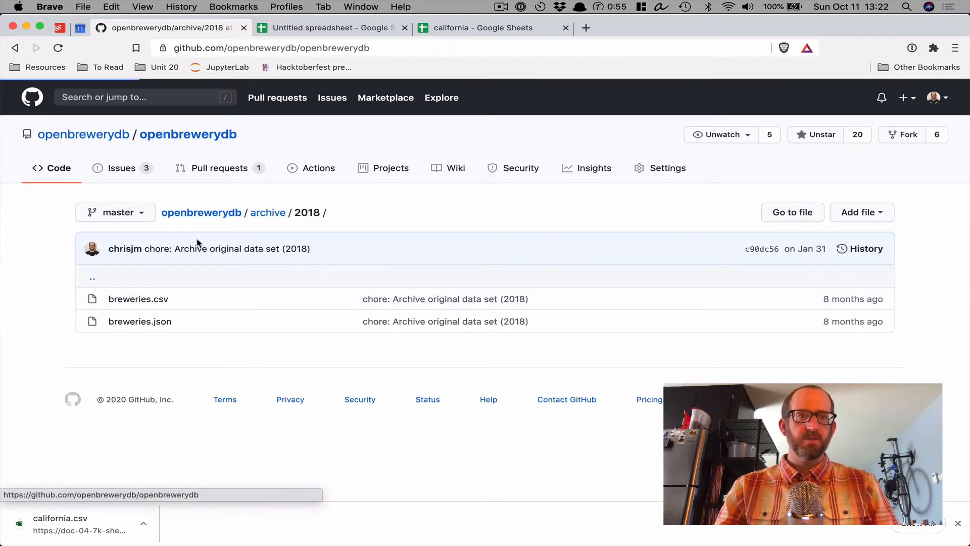
left_click(133, 322)
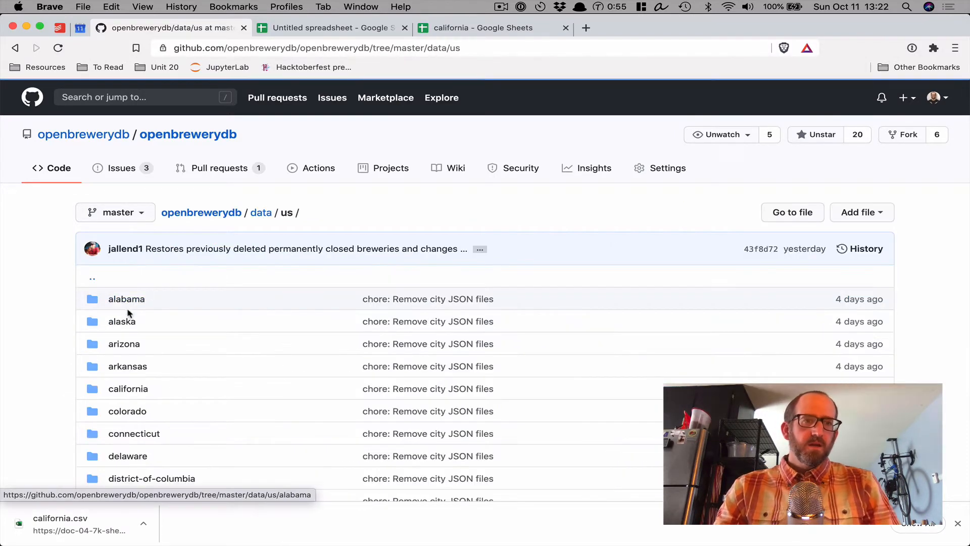
left_click(133, 389)
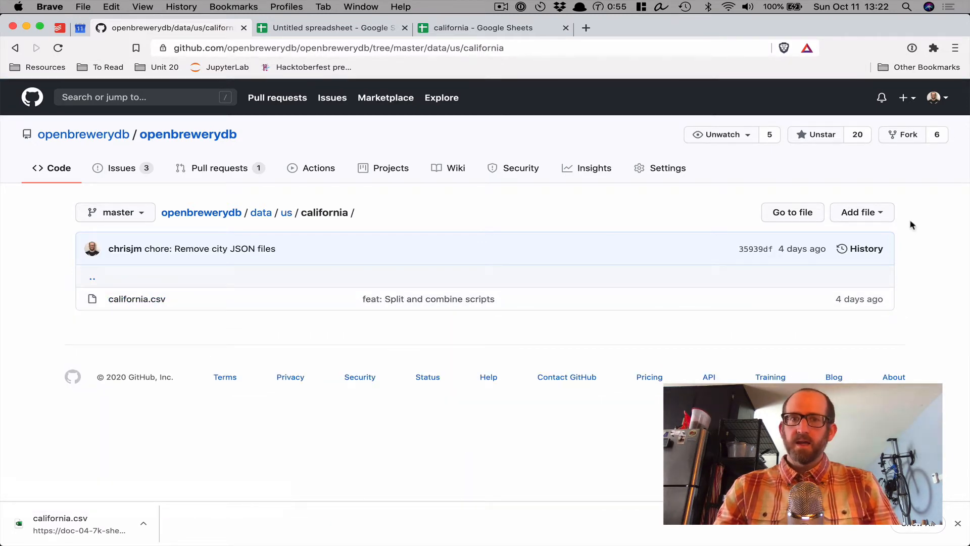
- Upload california.csv from the Downloads folder to the repository's data/us/california folder
left_click(882, 215)
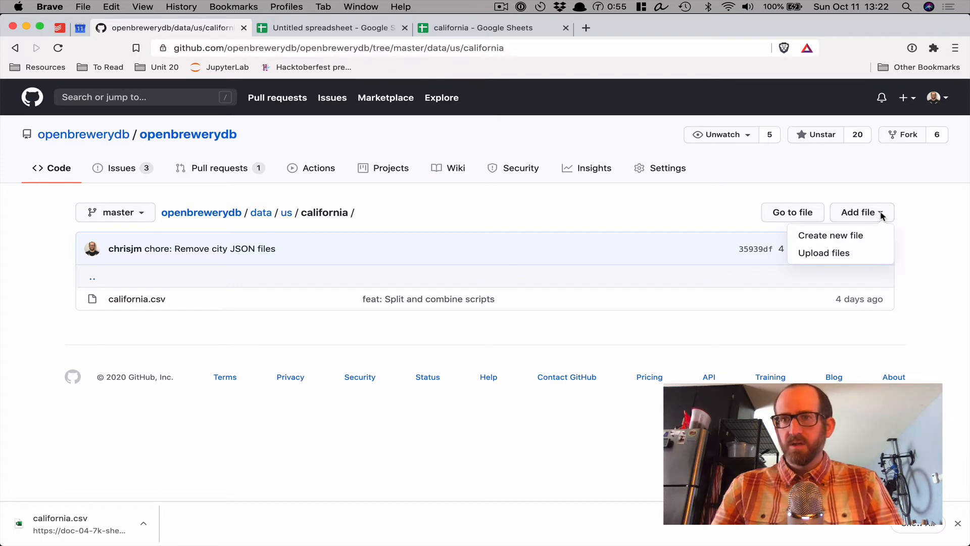
left_click(848, 259)
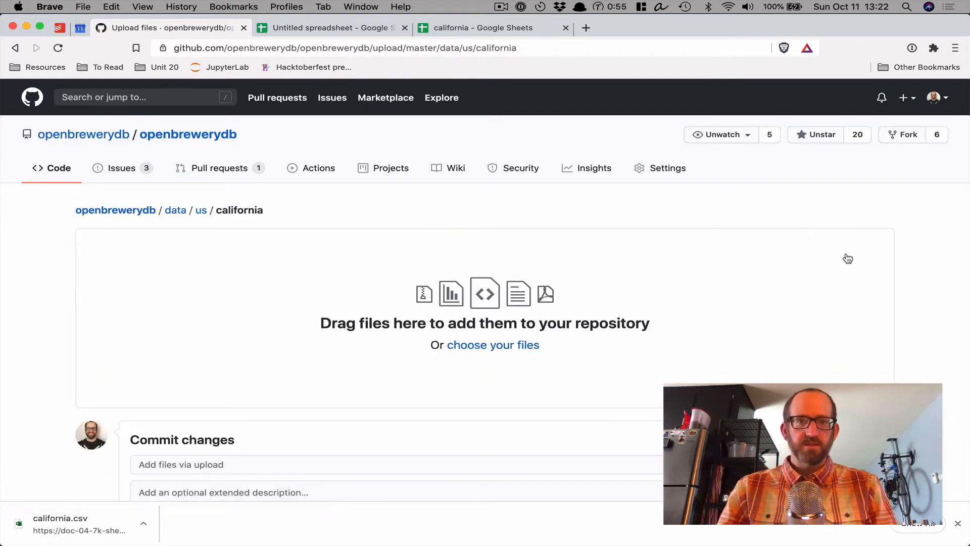
left_click(493, 345)
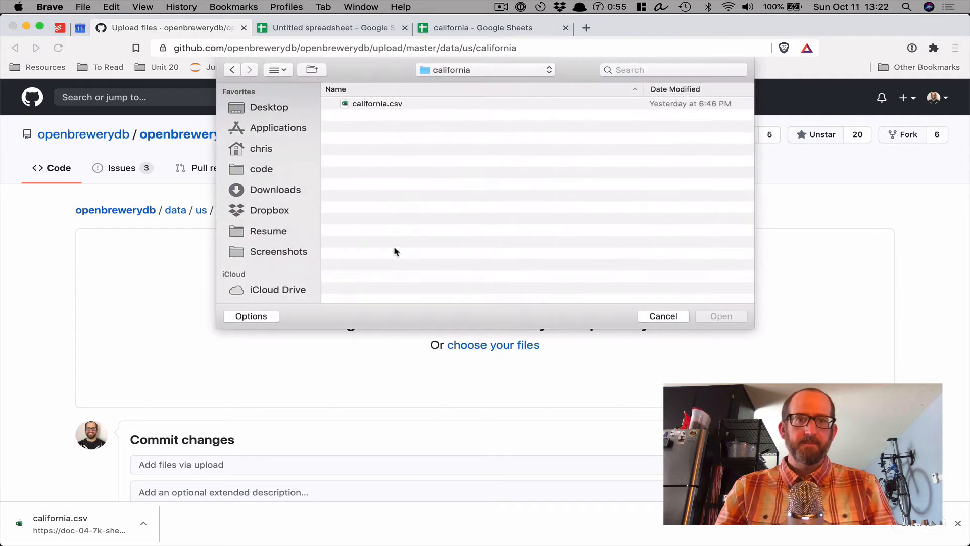
left_click(471, 72)
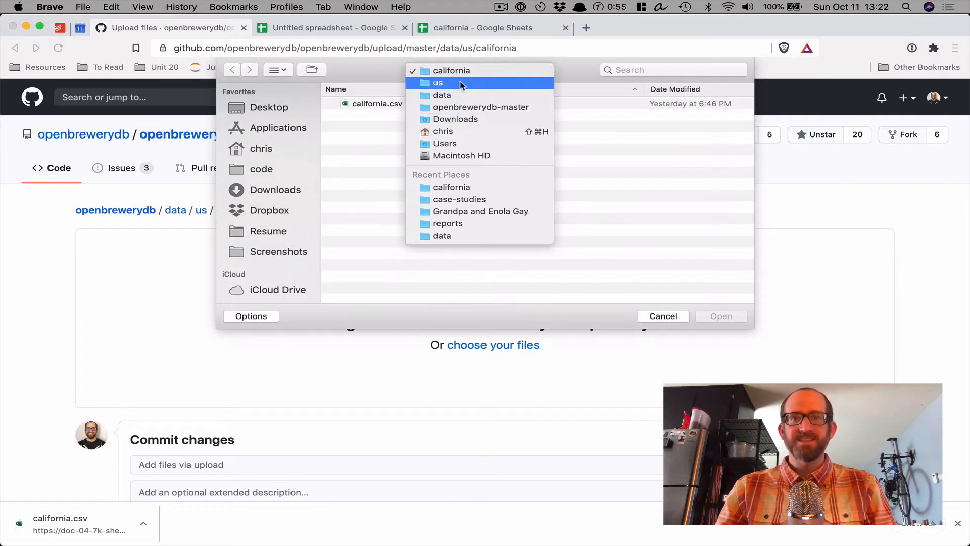
left_click(473, 119)
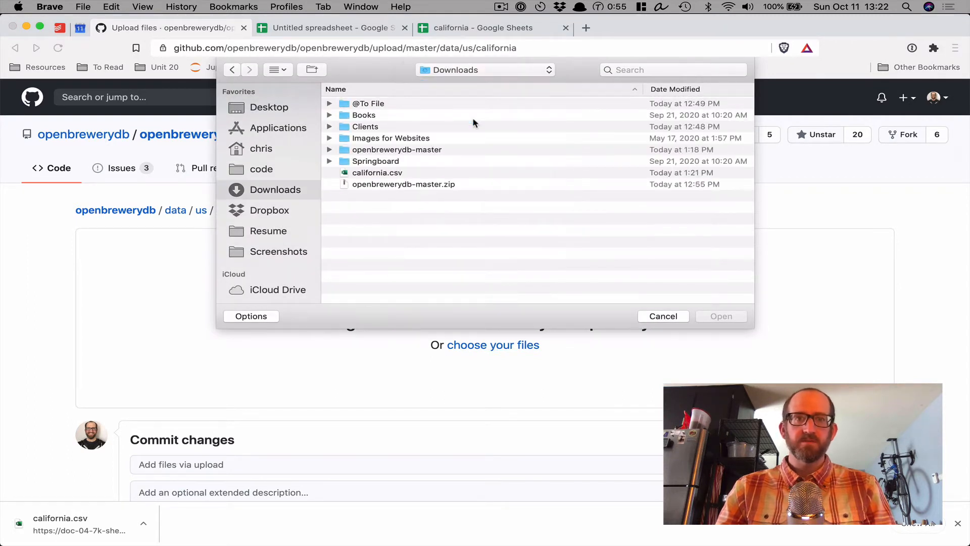
left_click(378, 175)
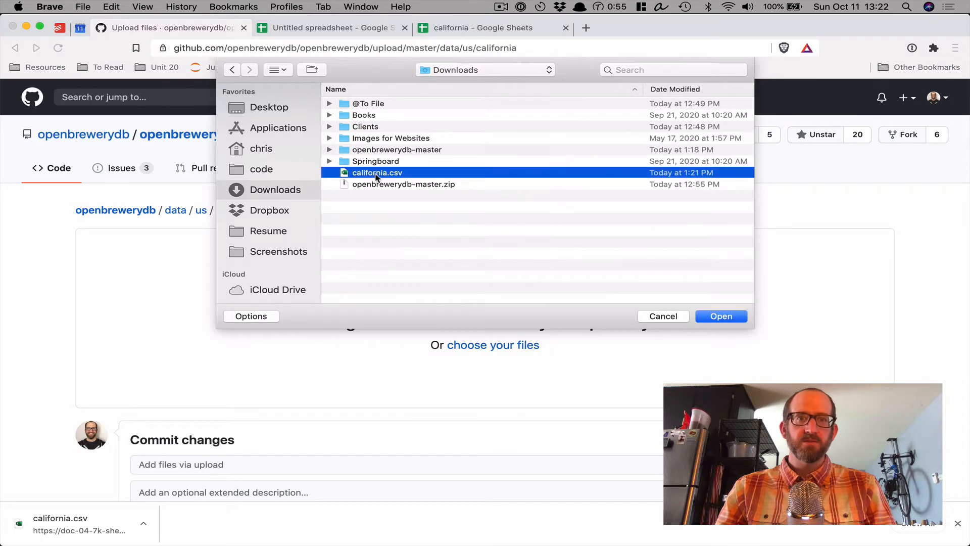
left_click(726, 317)
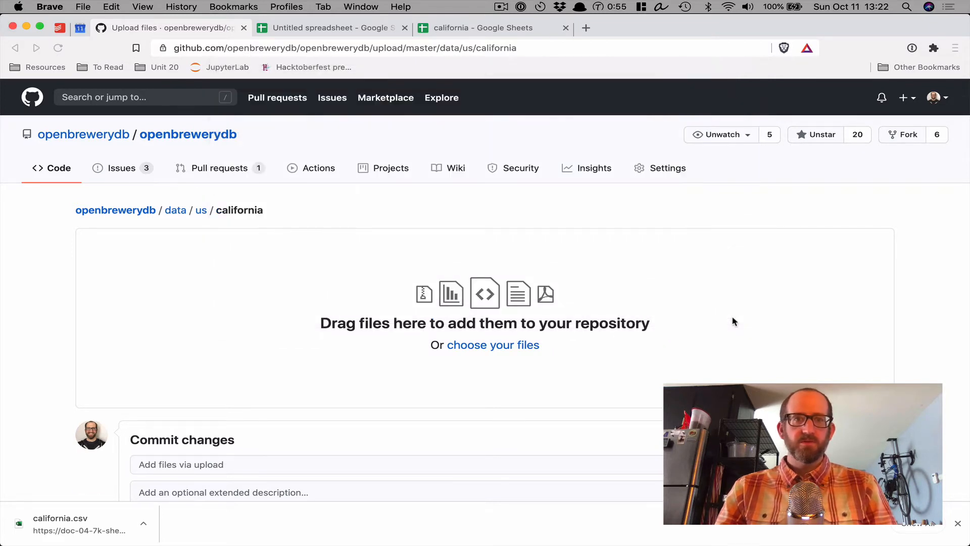
- Propose the uploaded file's changes on a new branch named update-california, keeping the default commit message
scroll(126, 334, "down", 5)
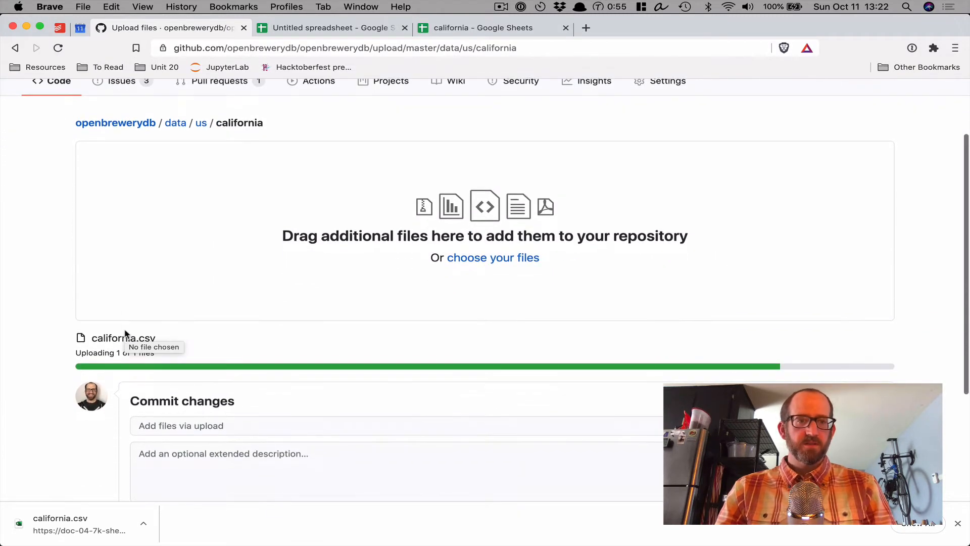
left_click(197, 381)
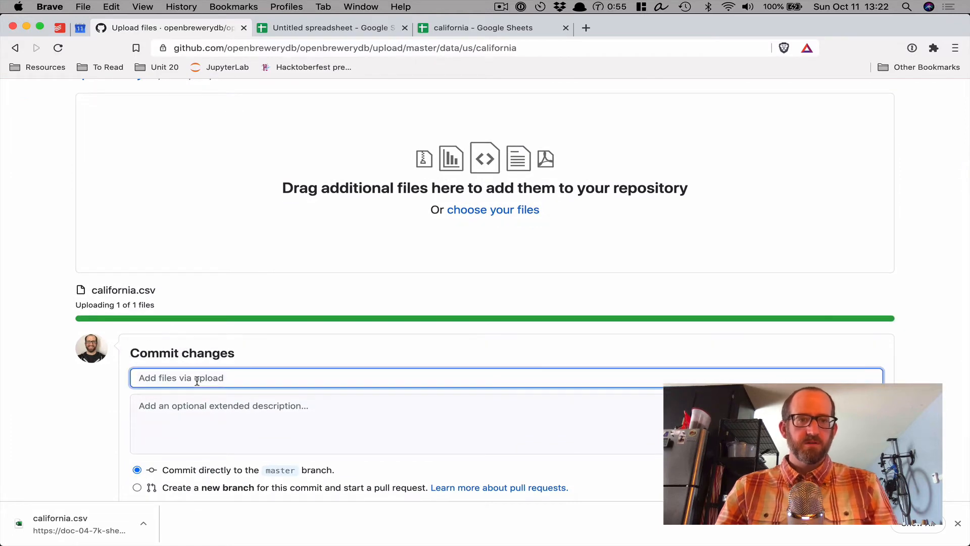
scroll(197, 380, "down", 1)
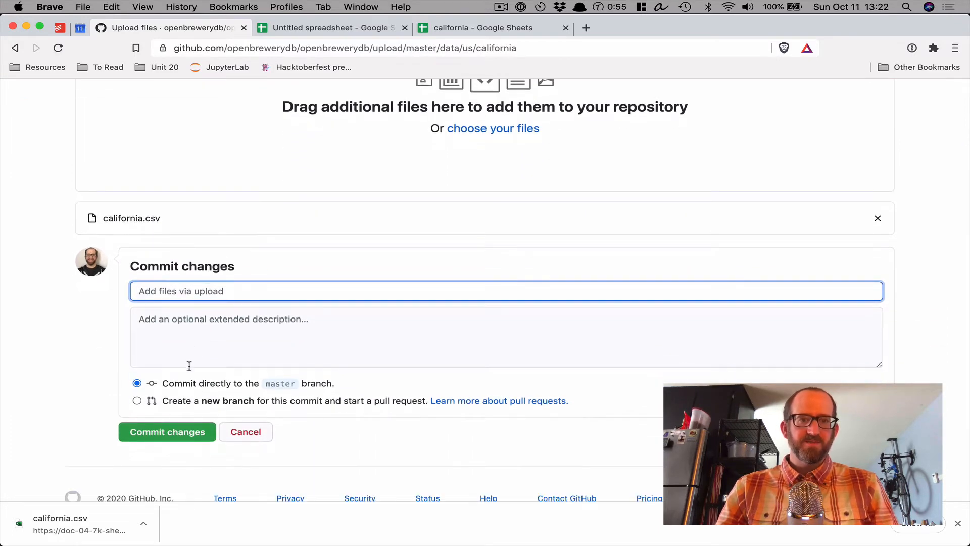
left_click(137, 401)
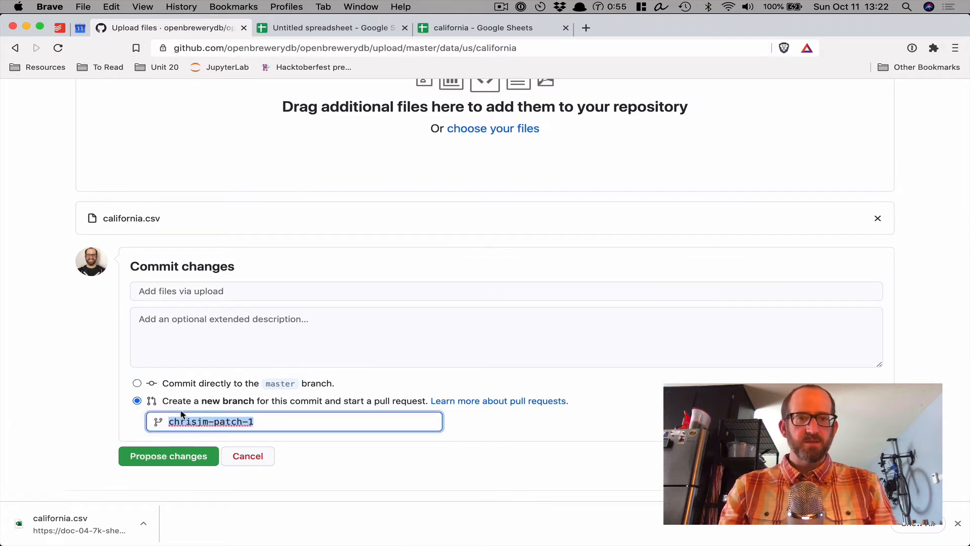
type("update-califo")
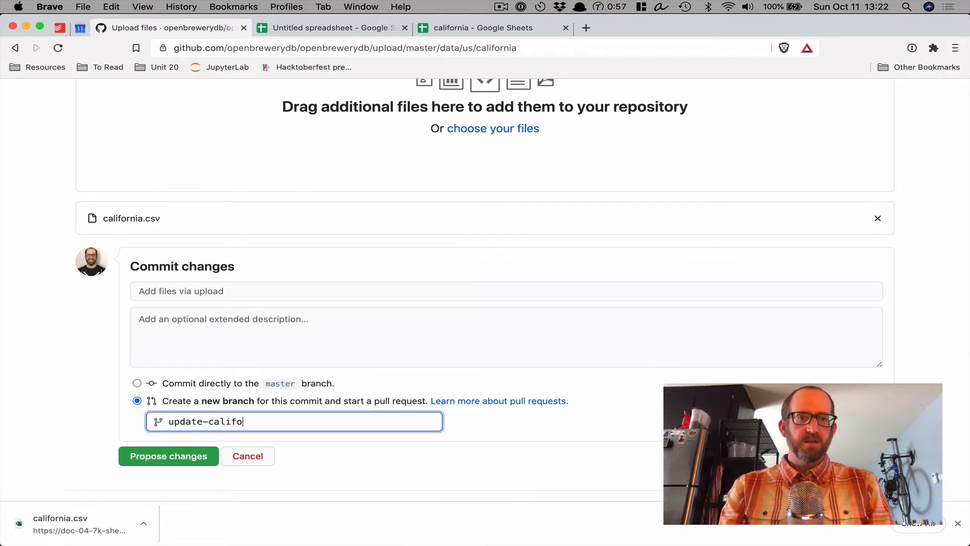
type("rnia")
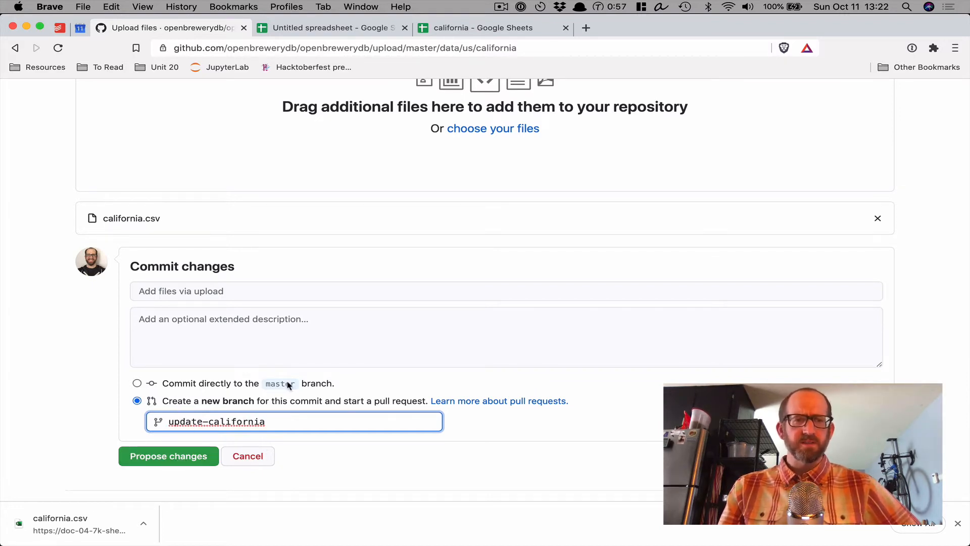
left_click(169, 457)
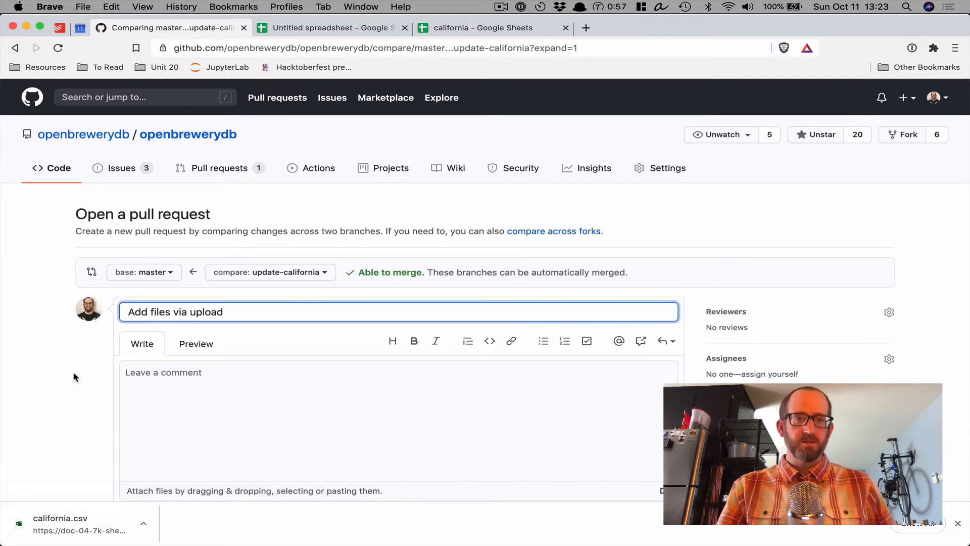
scroll(76, 373, "down", 3)
key("super+a")
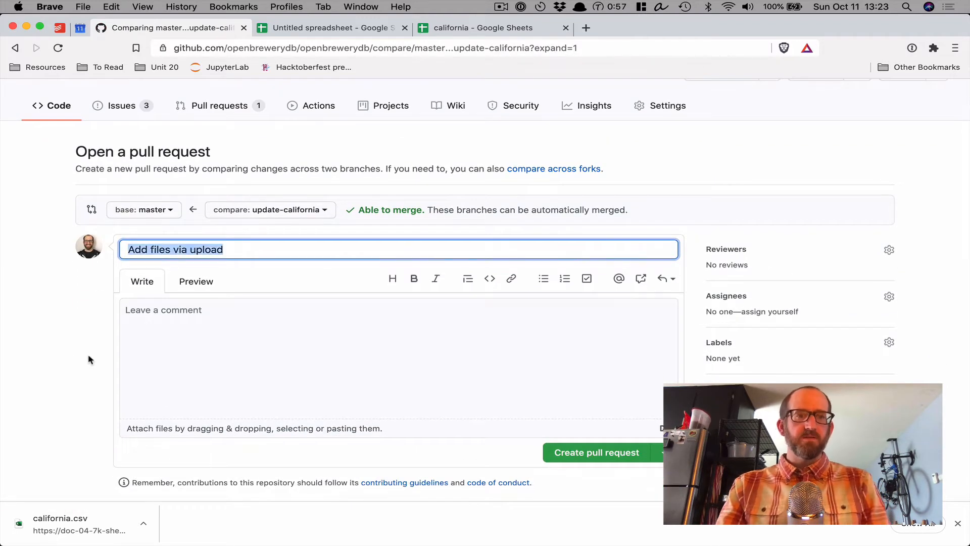
key("BackSpace")
type("Up")
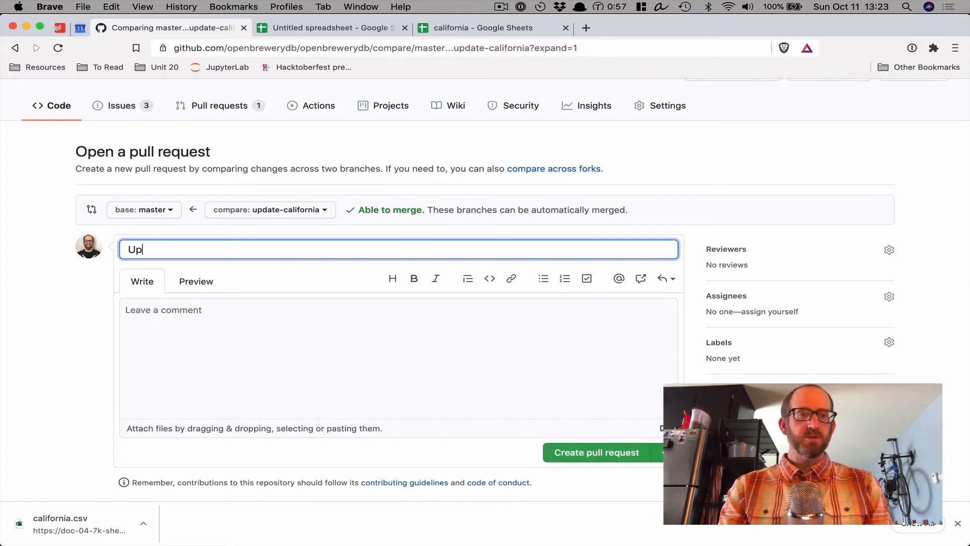
type("date Californa")
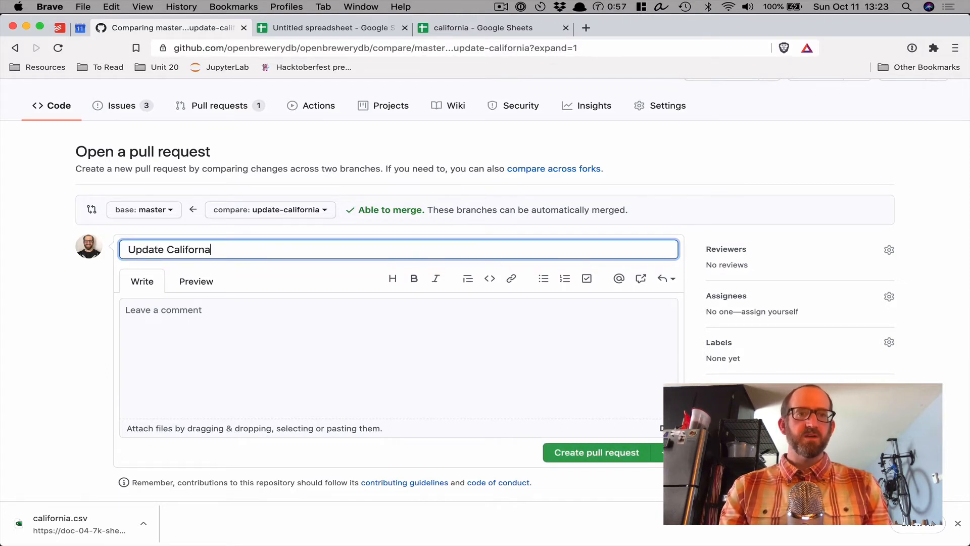
- Title the pull request "Add Gravity Heights in San Diego" and create it without a description
key("super+a")
type("Ad")
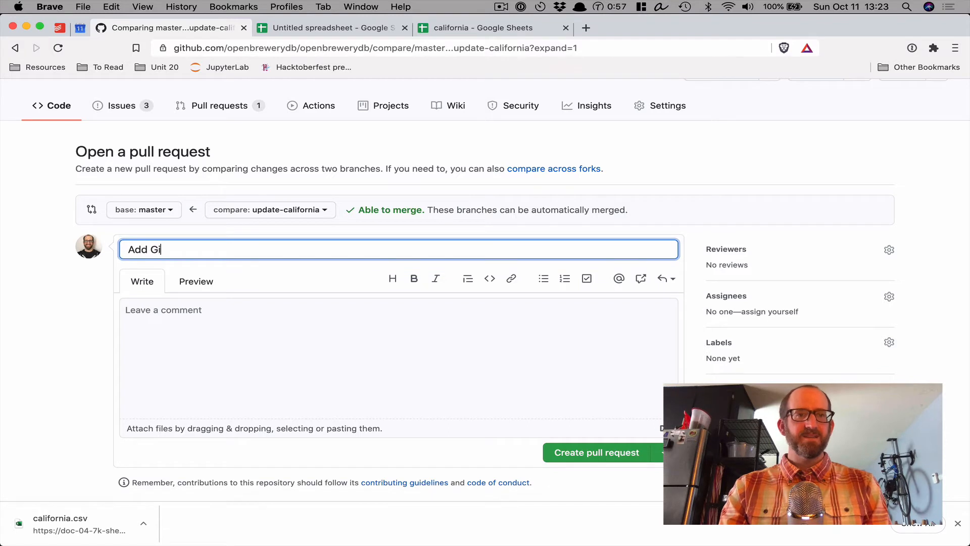
type("d Gravi")
key("BackSpace")
type("ravity Height")
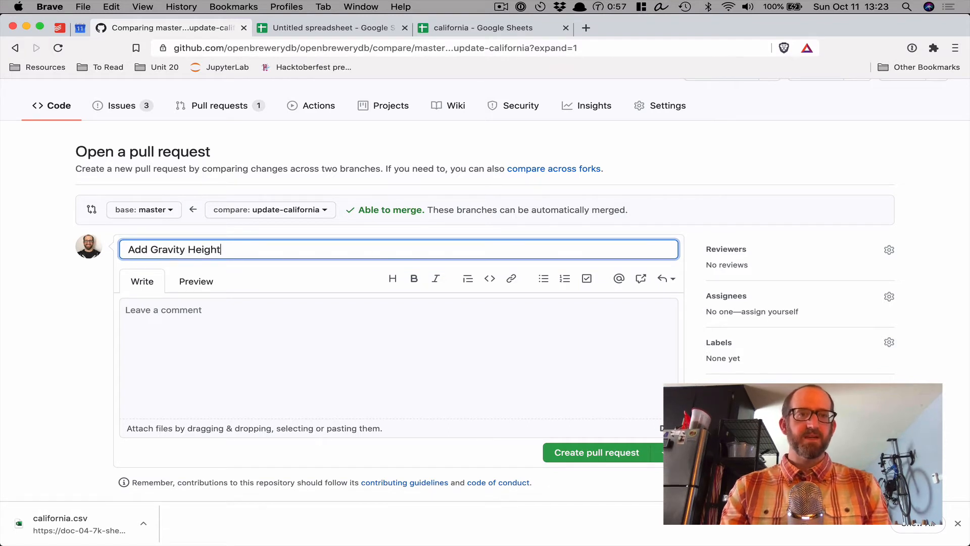
type("s in San diego")
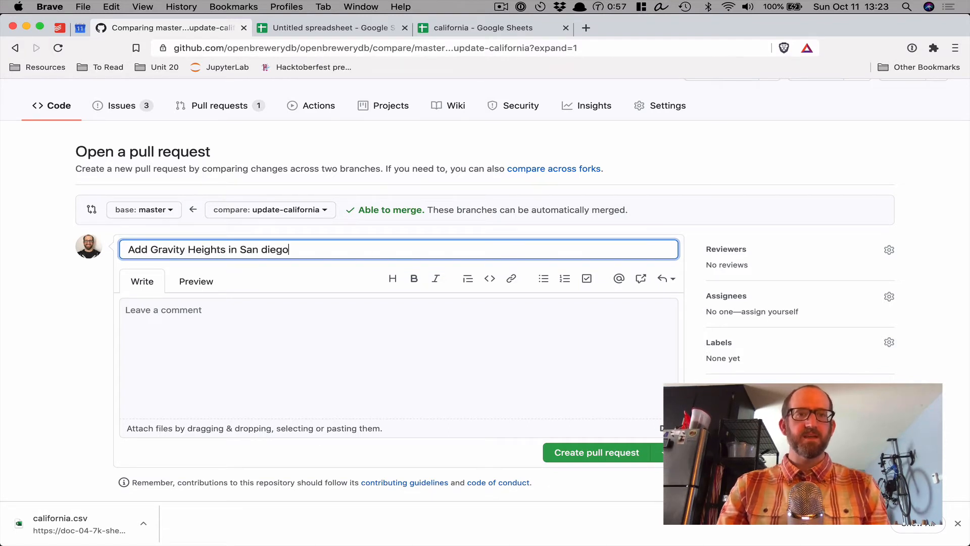
key("BackSpace")
key("BackSpace")
type("Dieog")
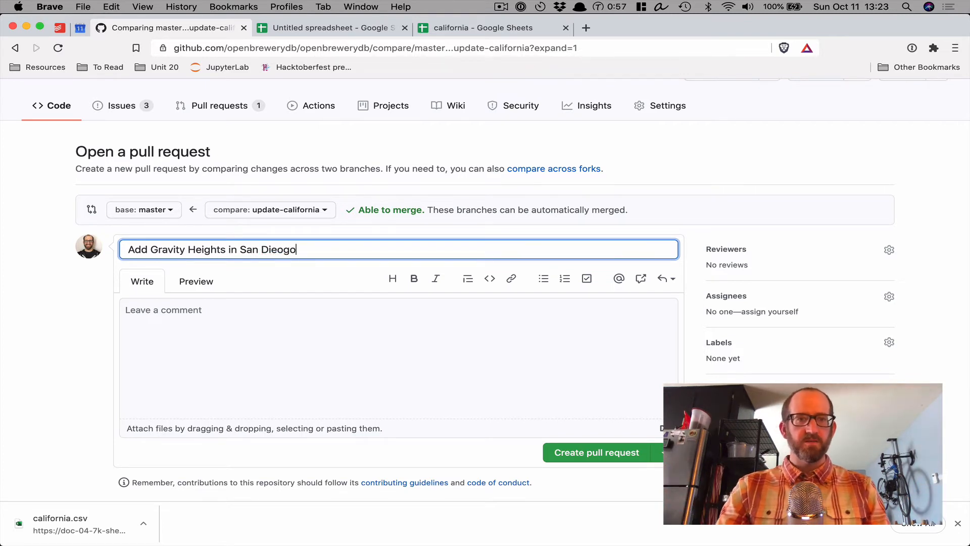
key("BackSpace")
key("BackSpace")
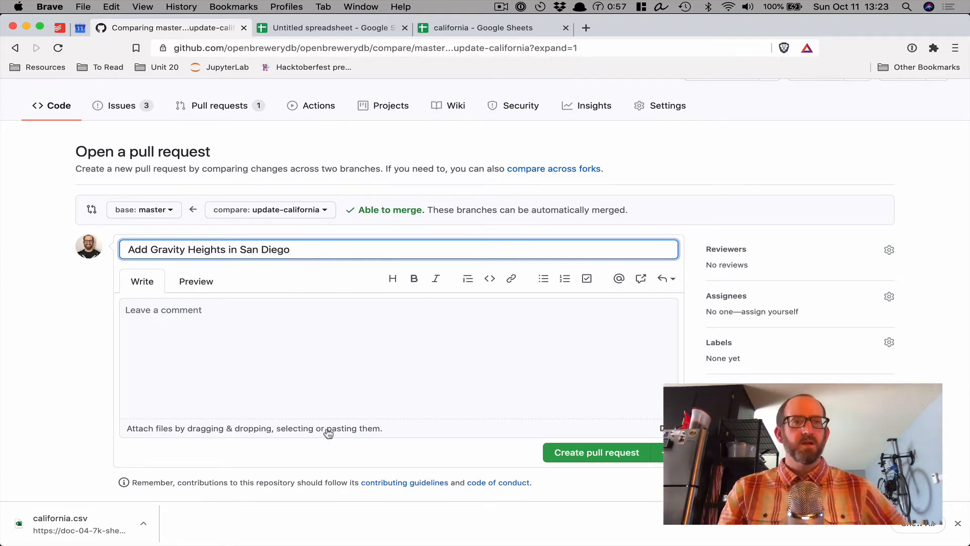
left_click(563, 461)
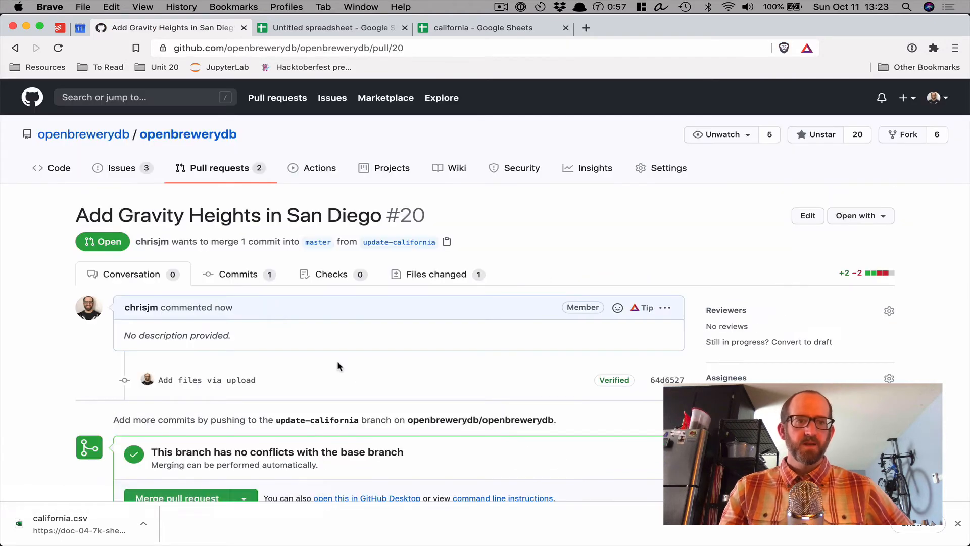
- Review the pull request's changed lines in california.csv, and return to its conversation and merge section
left_click(428, 276)
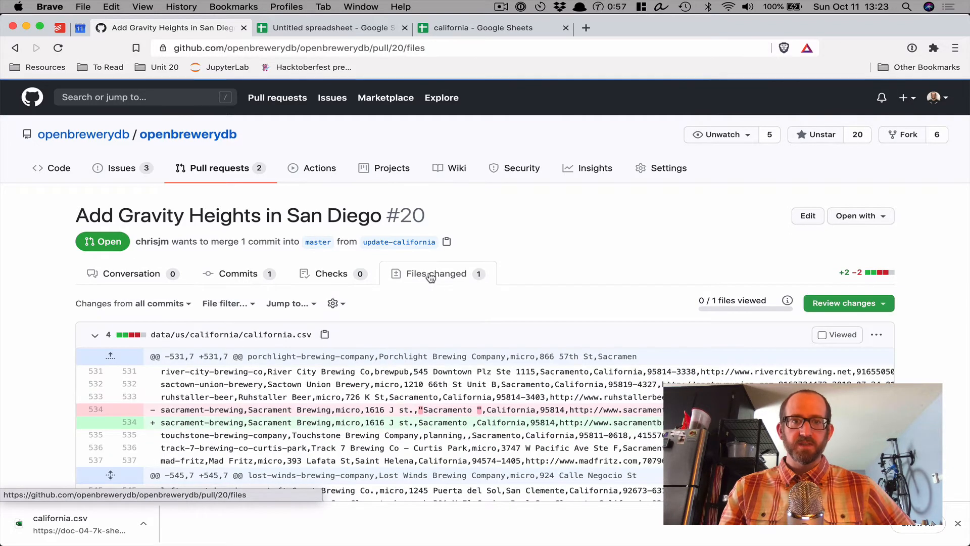
scroll(259, 404, "down", 3)
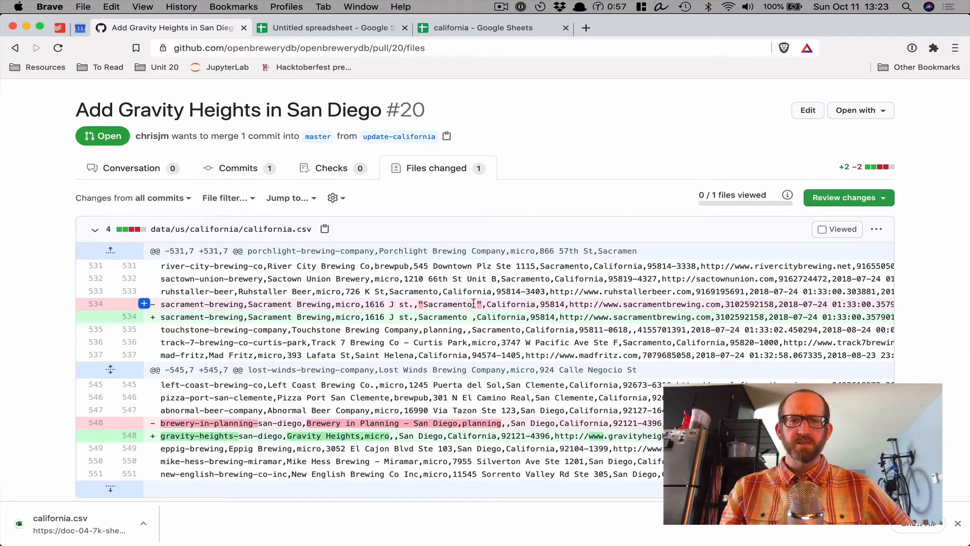
scroll(420, 325, "down", 1)
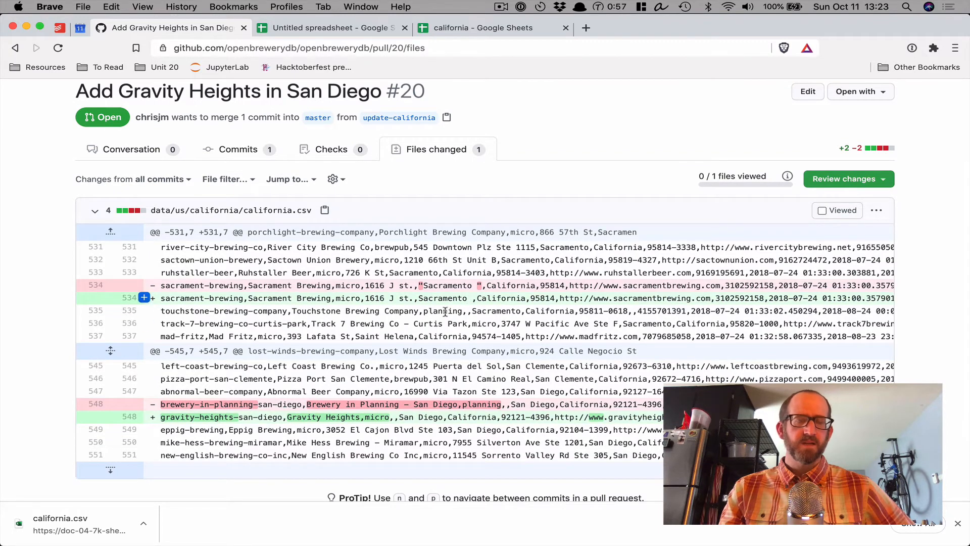
scroll(366, 324, "down", 1)
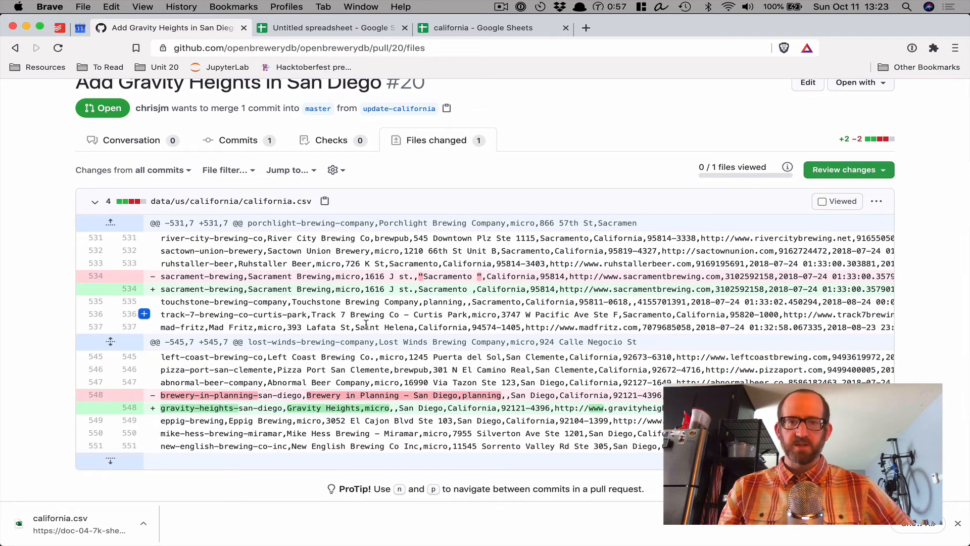
scroll(210, 404, "down", 3)
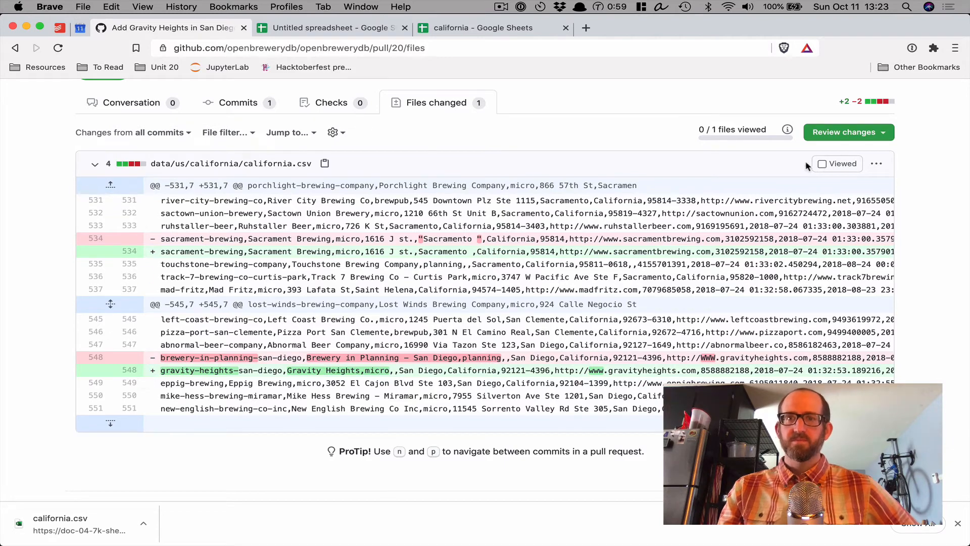
scroll(109, 276, "up", 5)
left_click(109, 274)
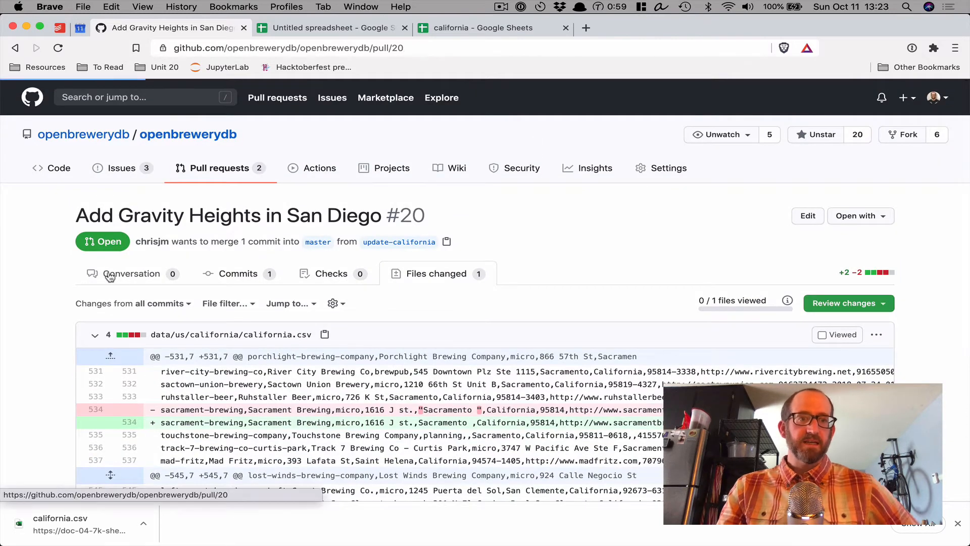
scroll(58, 278, "down", 3)
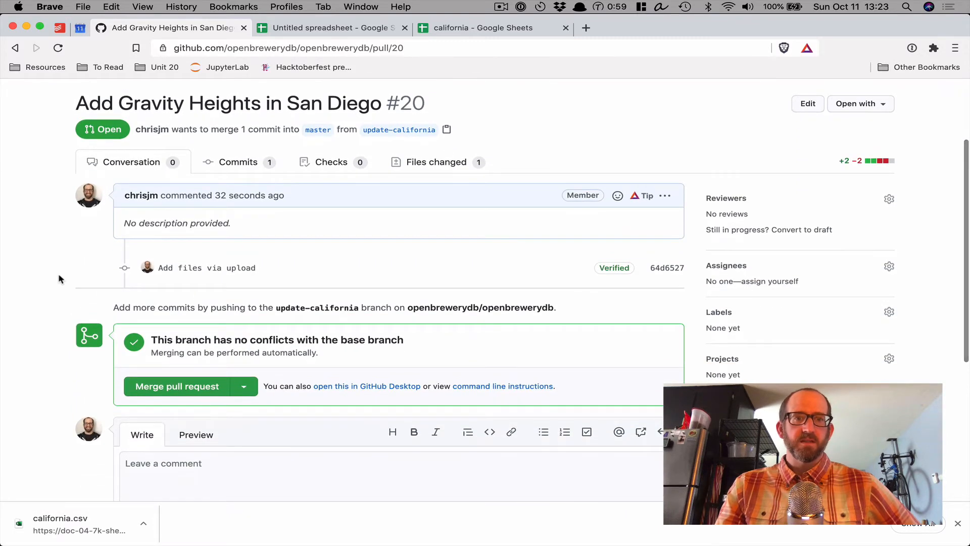
scroll(58, 278, "up", 1)
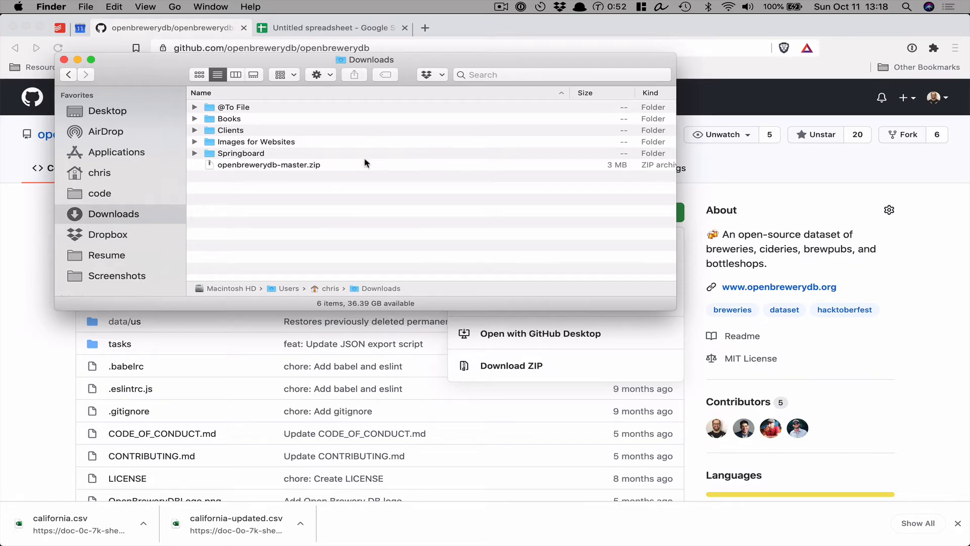
- Extract openbrewerydb-master.zip in the Downloads folder, open the extracted folder and select breweries.csv
left_click(265, 167)
double_click(265, 167)
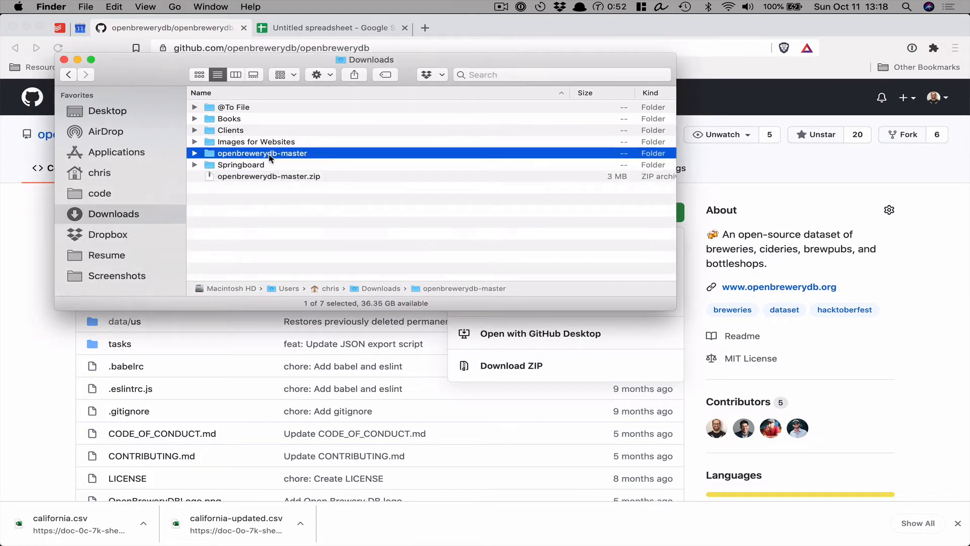
double_click(270, 156)
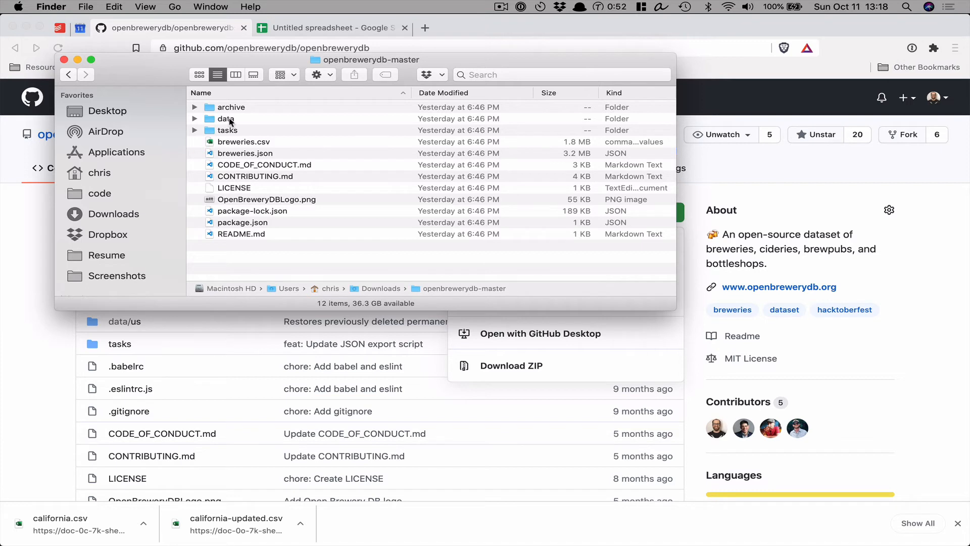
left_click(243, 143)
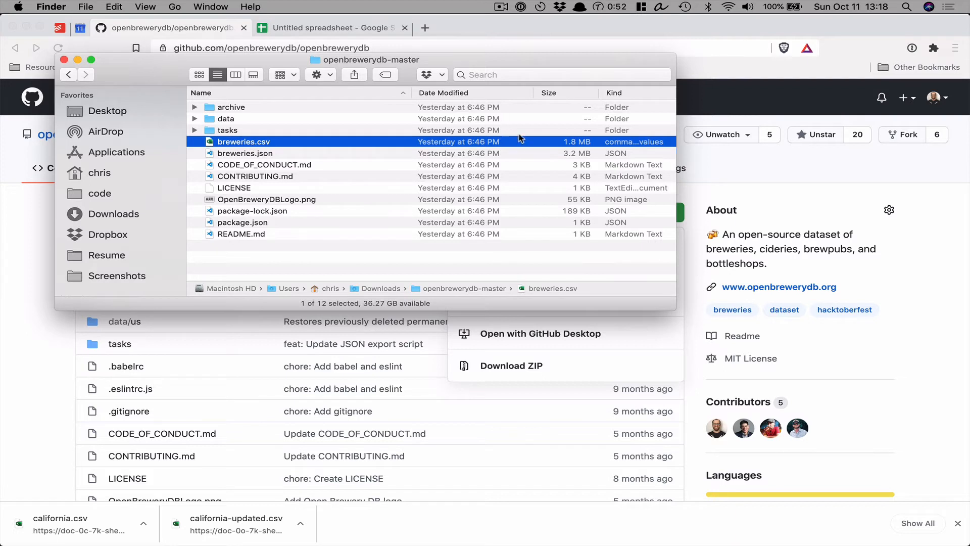
- Open the data/us/california subfolder of openbrewerydb-master and select california.csv
double_click(226, 119)
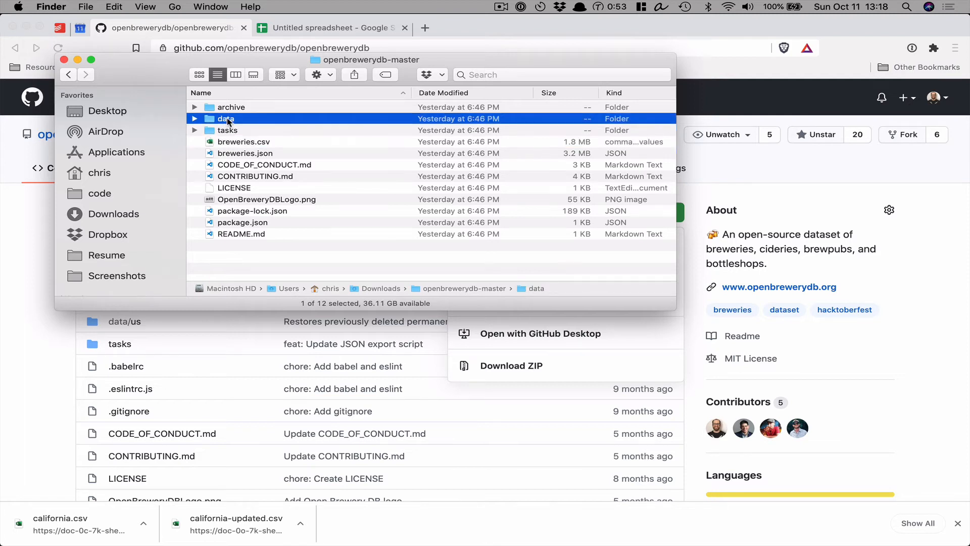
left_click(222, 107)
double_click(221, 107)
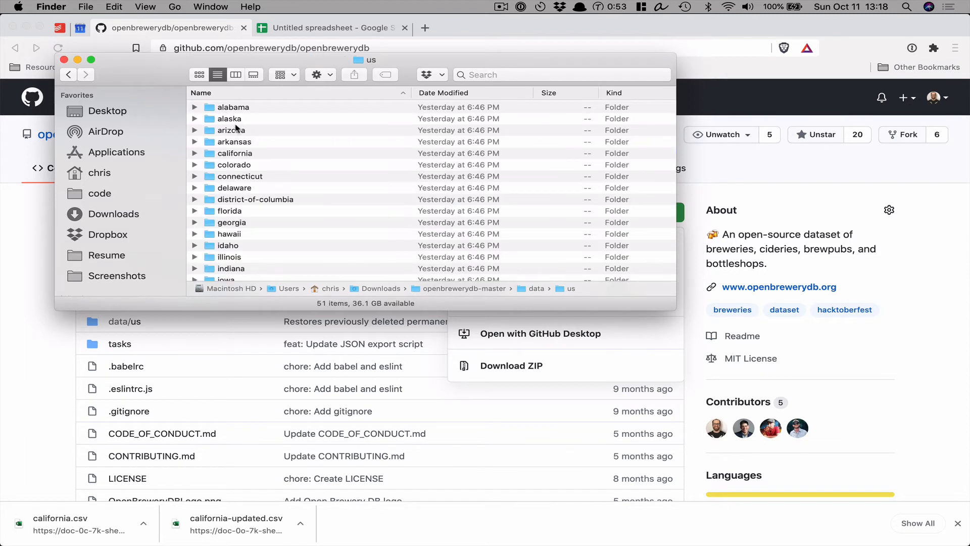
double_click(241, 156)
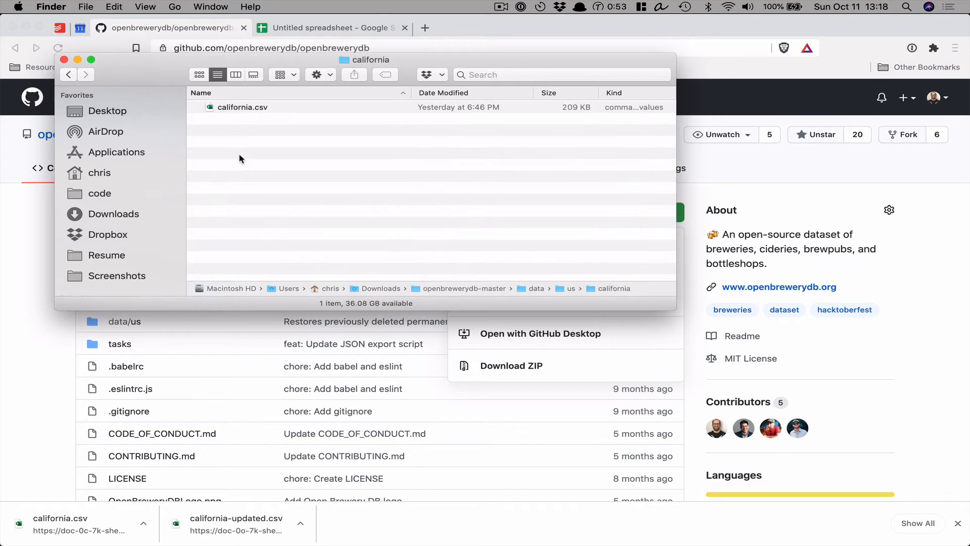
left_click(250, 107)
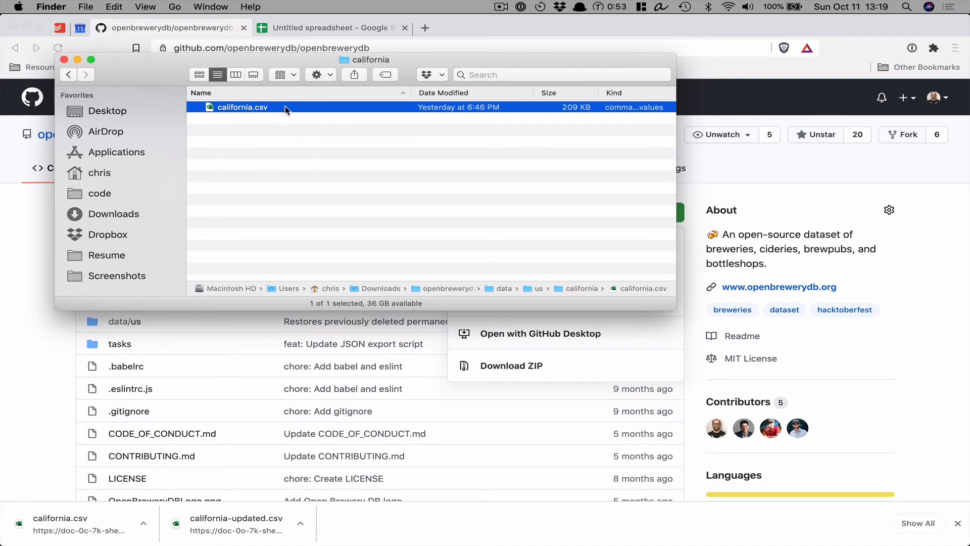
- Switch to the untitled Google Sheets spreadsheet and upload california.csv from the extracted california folder for import
left_click(311, 29)
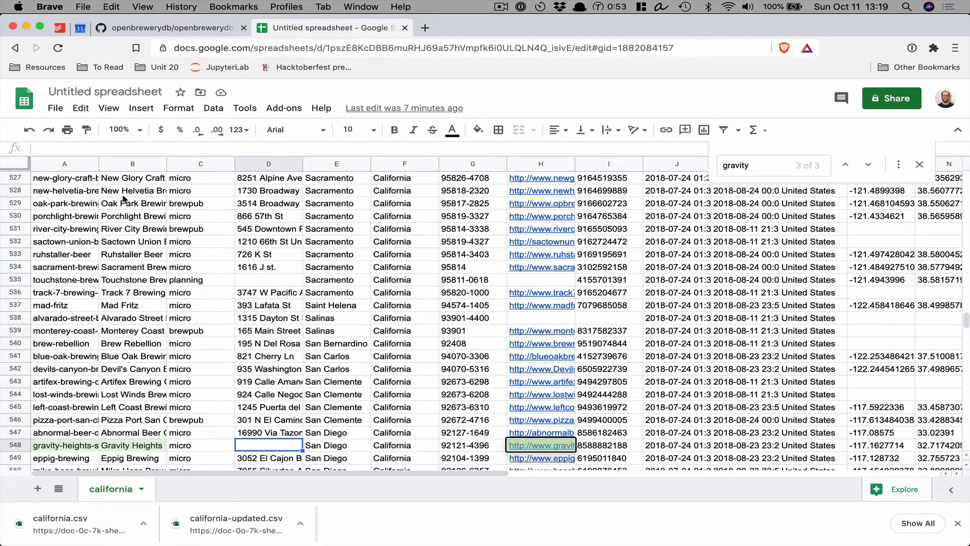
left_click(56, 108)
left_click(92, 204)
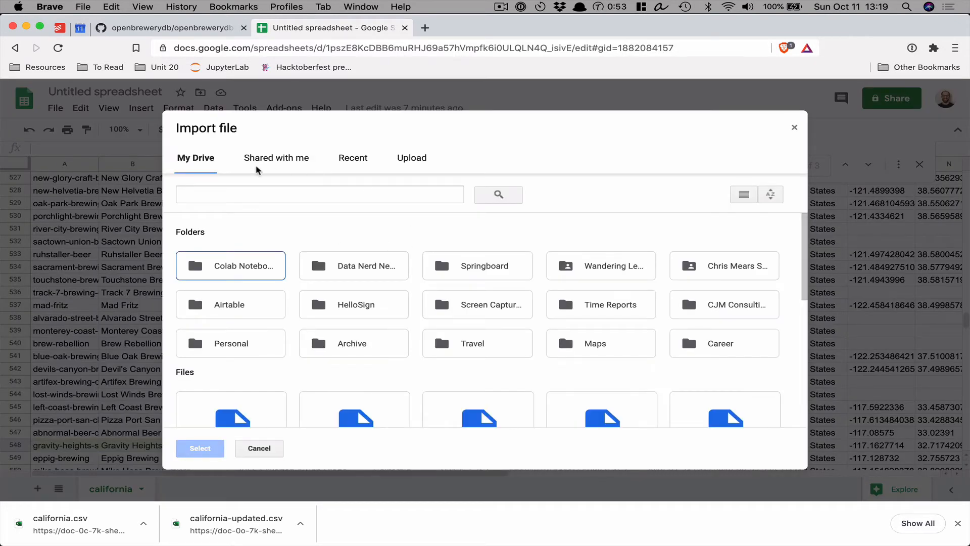
left_click(417, 161)
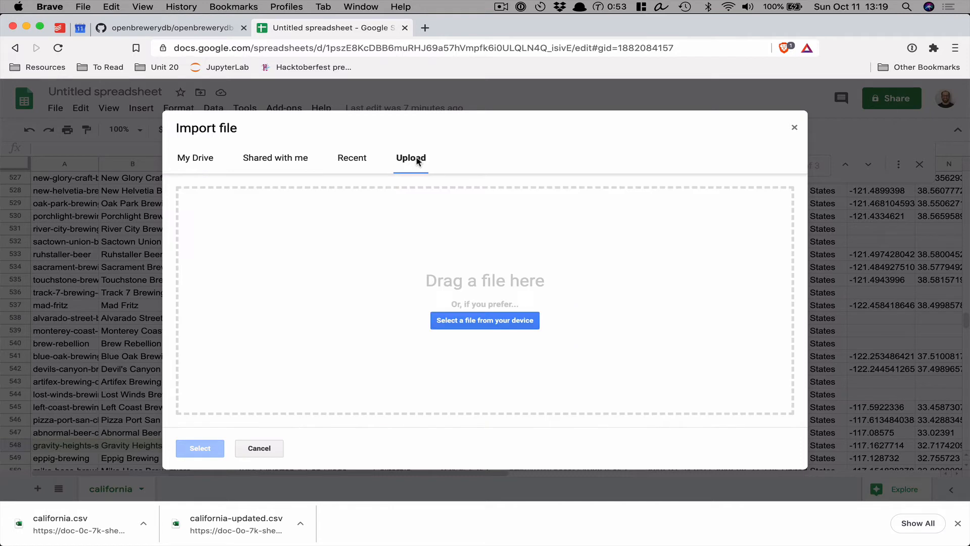
left_click(485, 321)
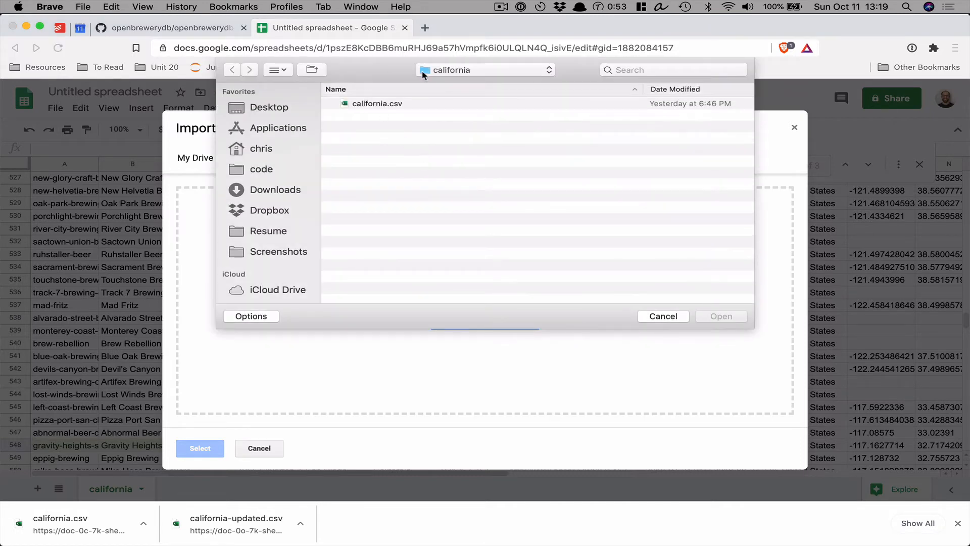
left_click(469, 74)
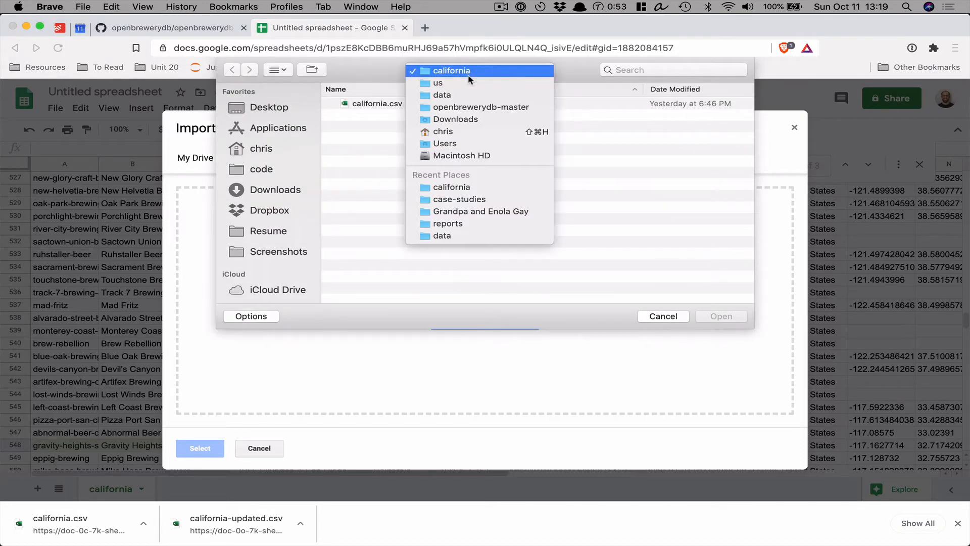
left_click(372, 120)
left_click(374, 104)
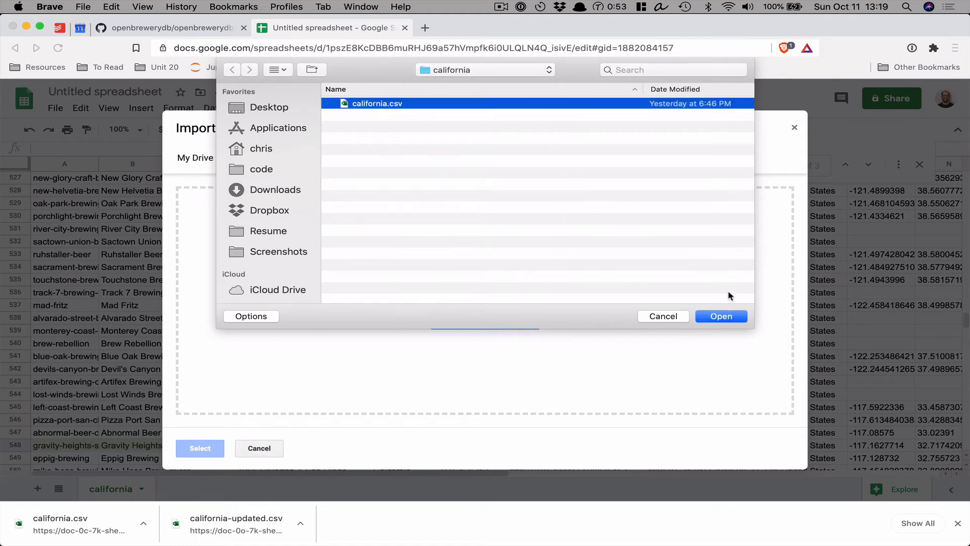
left_click(721, 317)
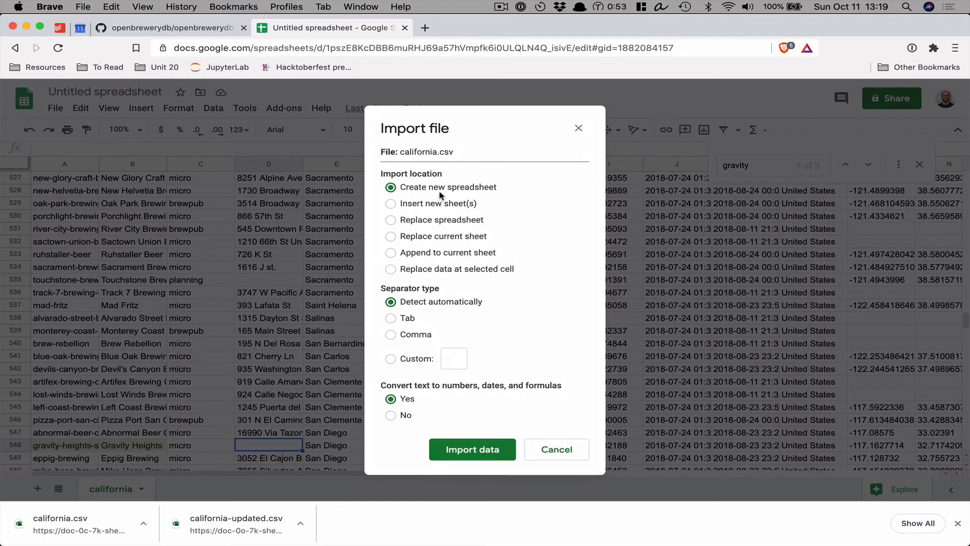
- Import california.csv as a new spreadsheet without converting text to numbers, dates and formulas, and open the imported spreadsheet
left_click(414, 219)
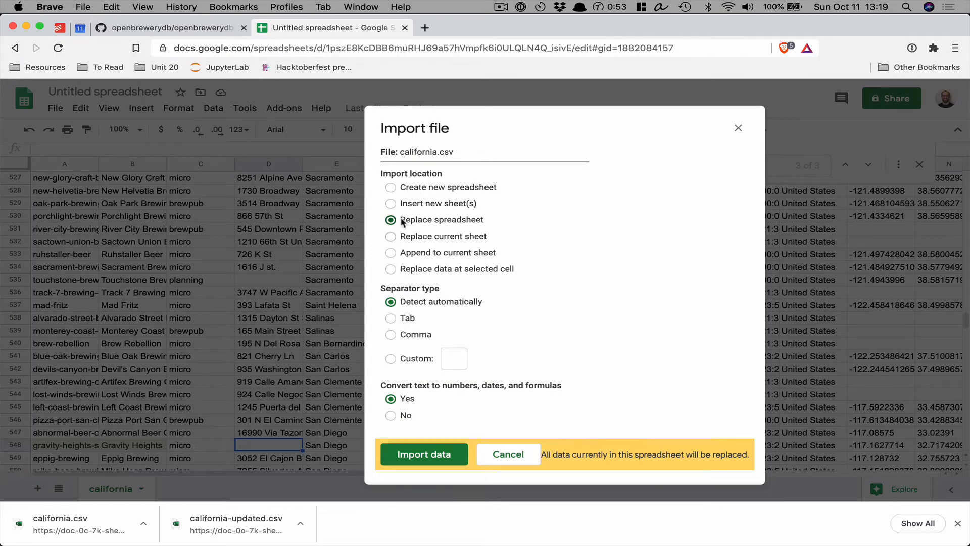
left_click(403, 188)
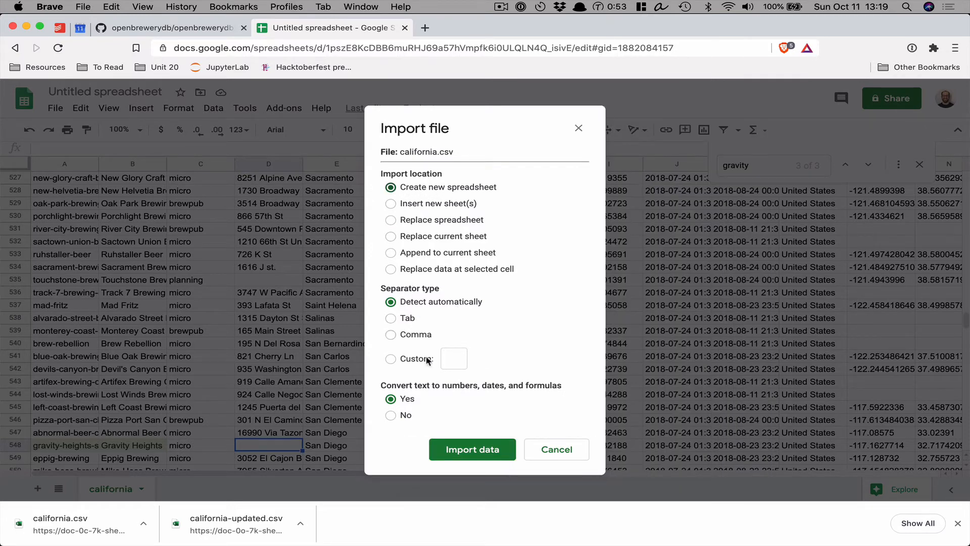
left_click(403, 416)
left_click(486, 453)
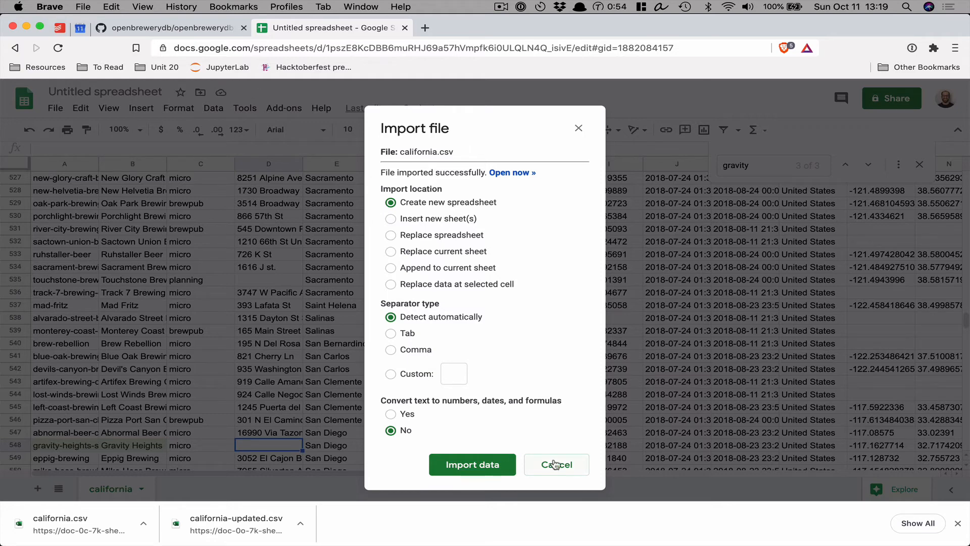
left_click(512, 174)
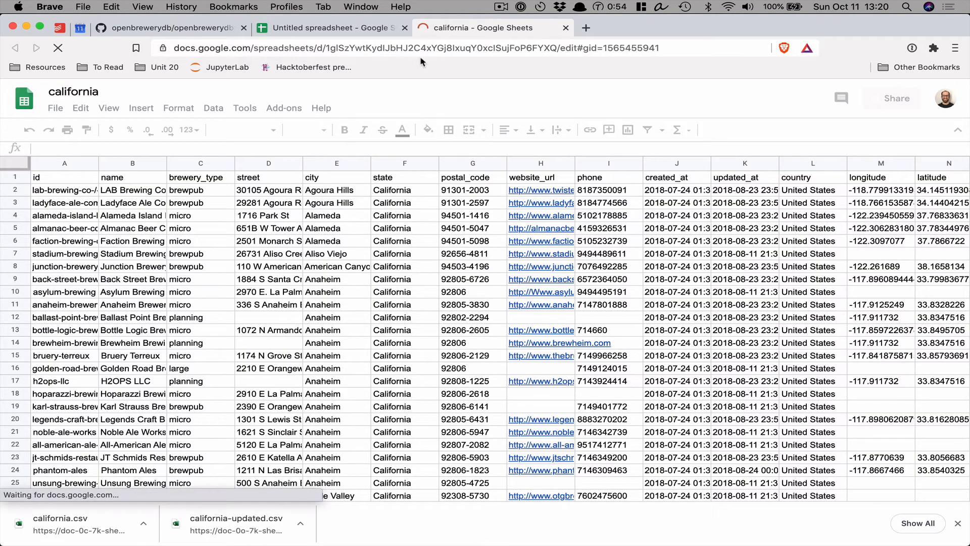
- Search the california sheet for "gravity" and select the matching website_url cell in row 548
left_click(958, 523)
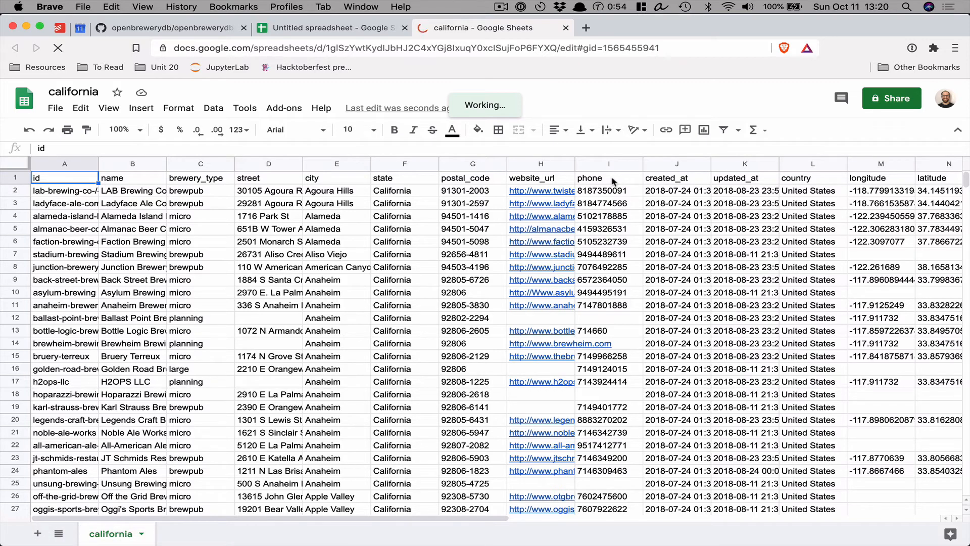
left_click(408, 205)
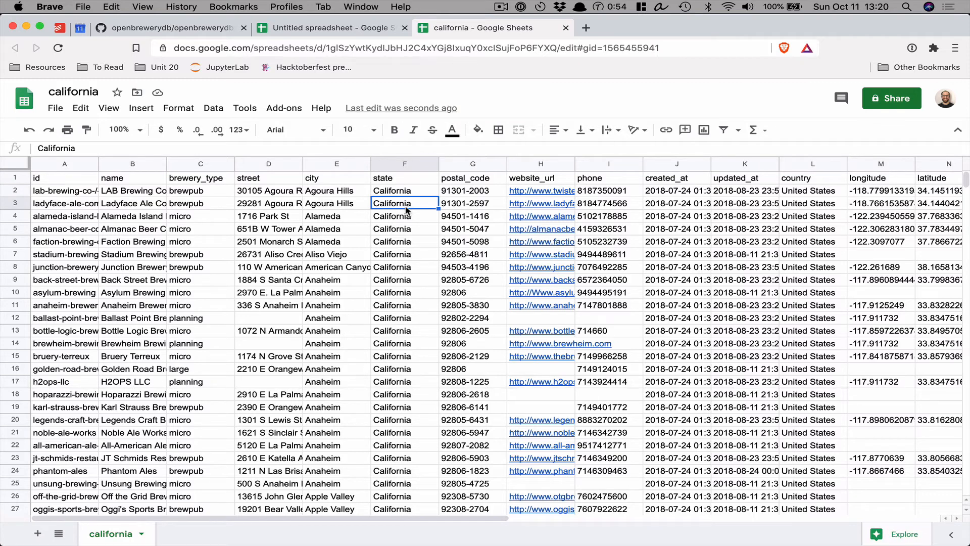
key("super+f")
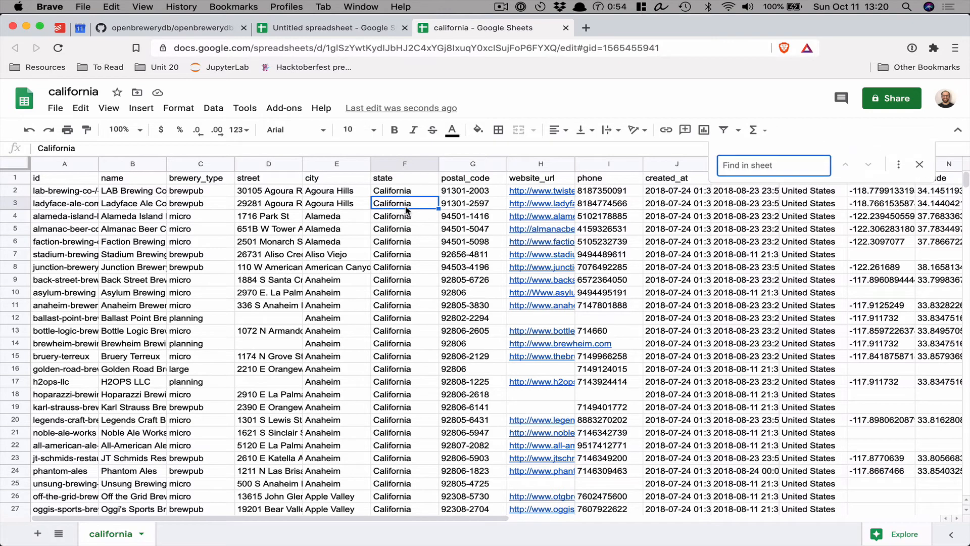
type("gravity")
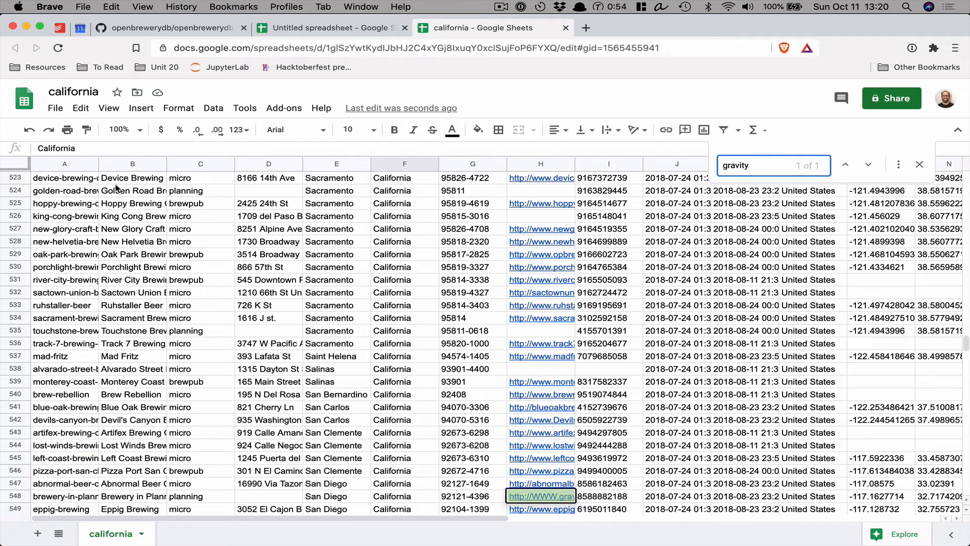
left_click(475, 497)
key("Right")
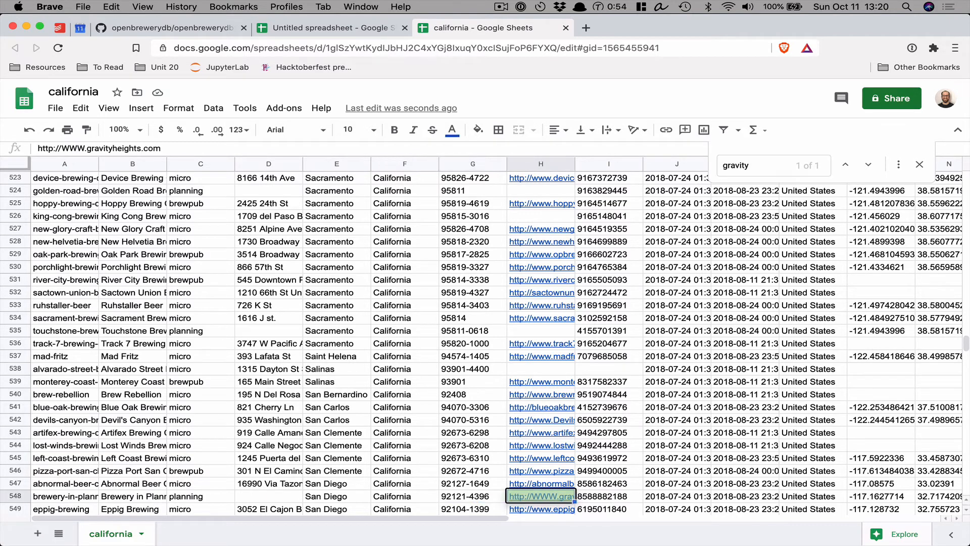
double_click(65, 148)
type("www")
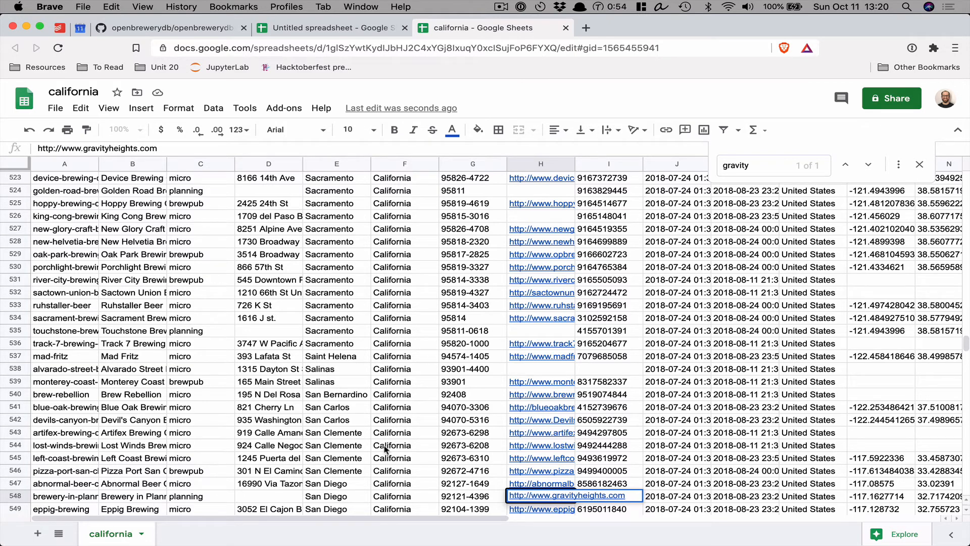
key("Return")
- Set the brewery_type in row 548 to micro
key("Left")
key("Up")
key("Left")
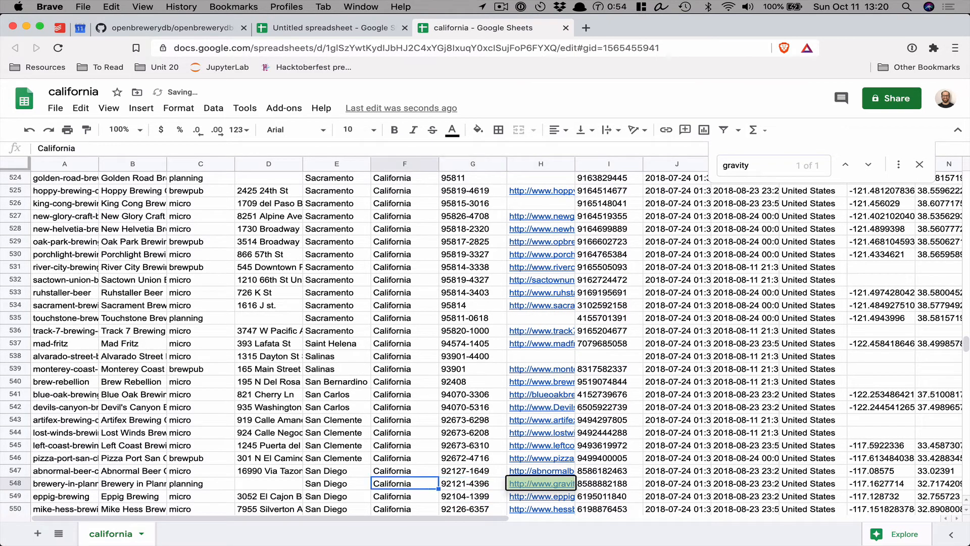
key("Left")
key("Left")
key("Left")
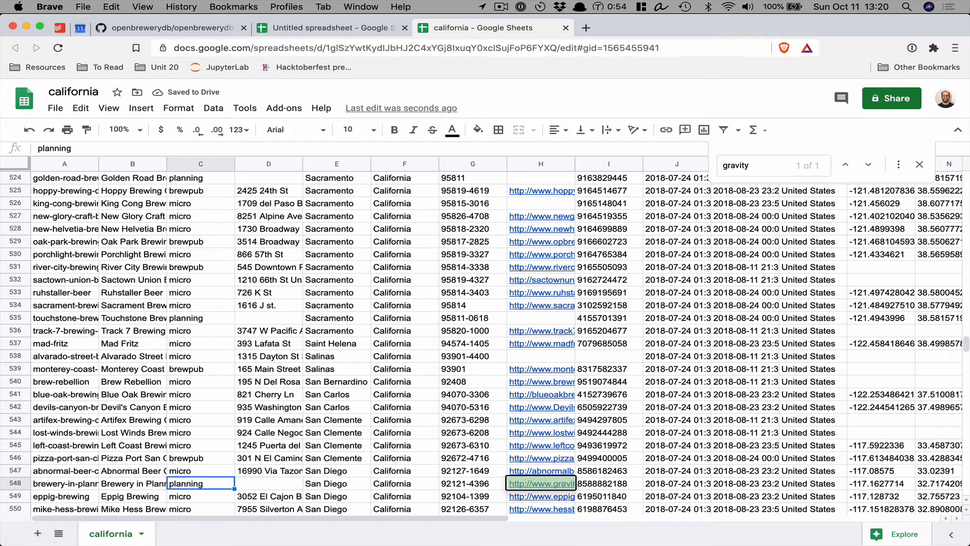
type("micro")
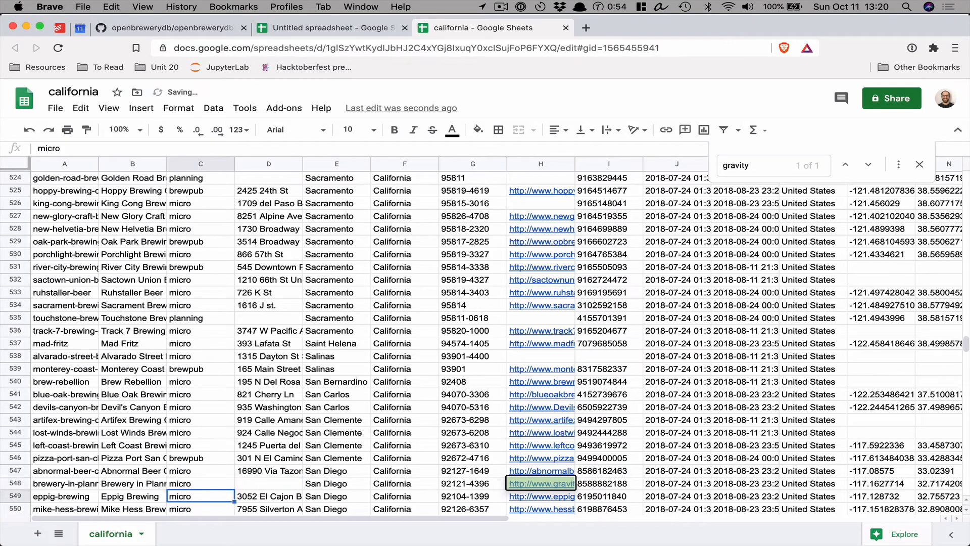
- Replace the brewery name in row 548 with Gravity Heights
key("Left")
key("BackSpace")
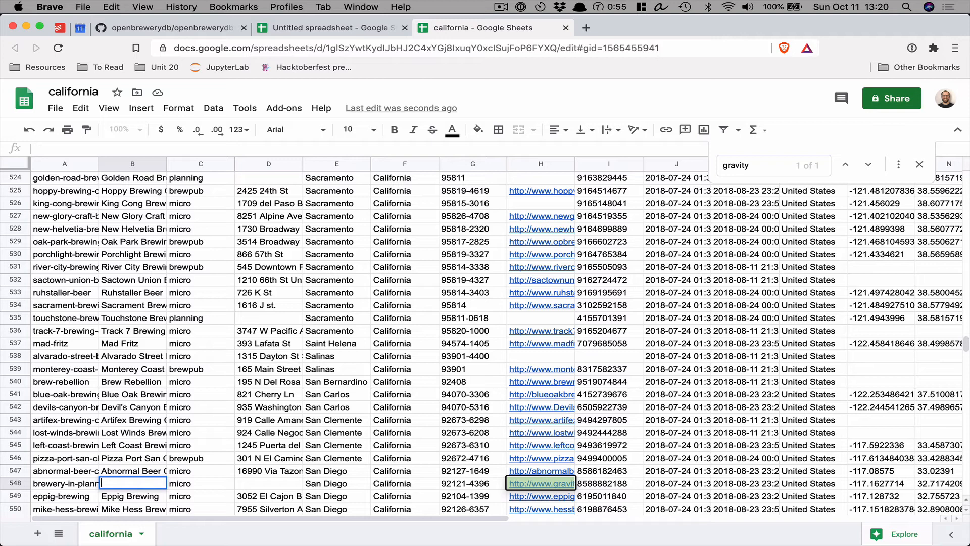
type("Gravity Heights")
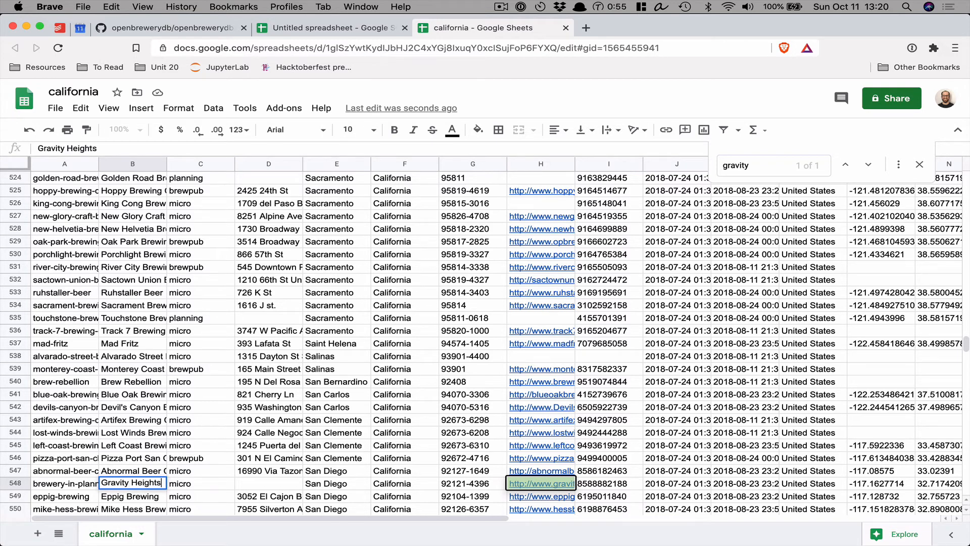
key("Return")
- Replace the id in row 548 with gravity-heights-san-diego and return to the record's brewery_type cell
key("Up")
key("Left")
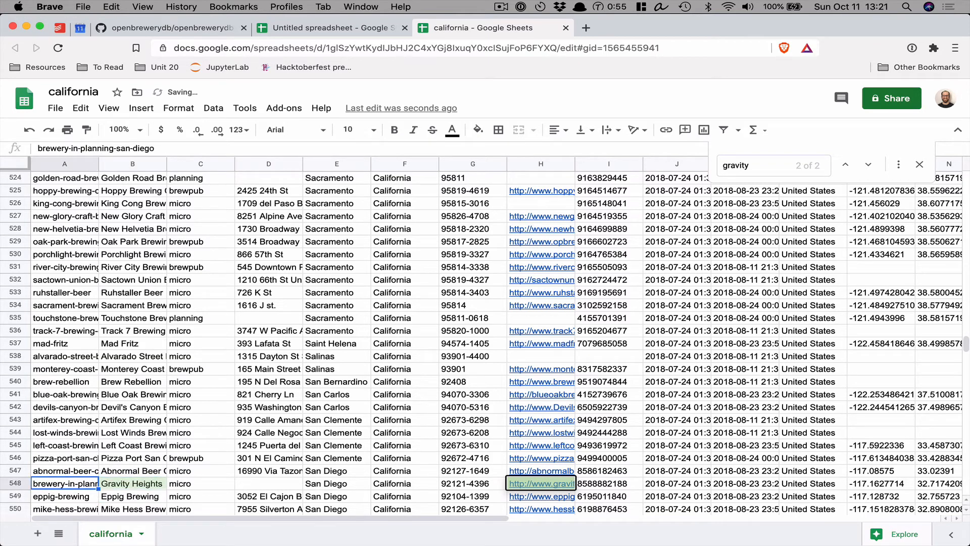
left_click(52, 151)
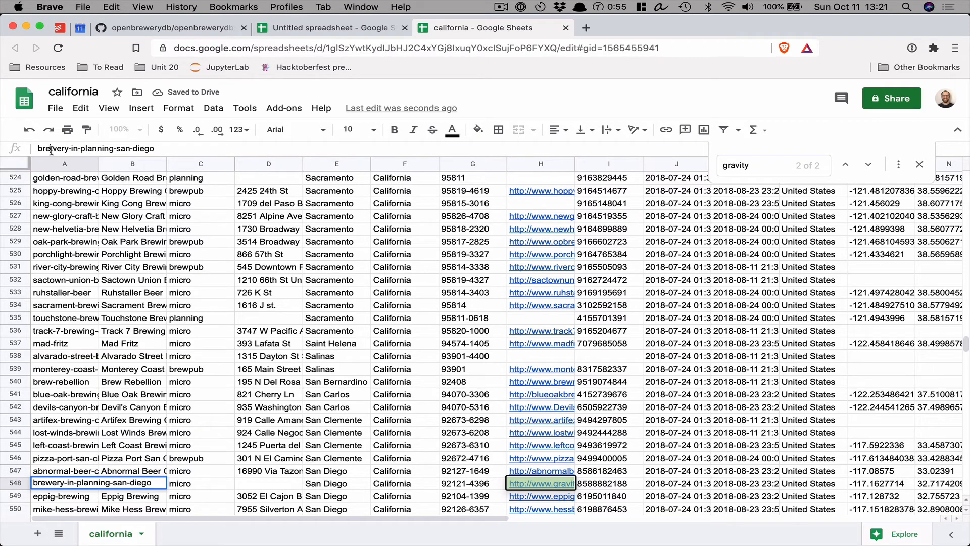
key("super+Left")
key("super+shift+Right")
key("BackSpace")
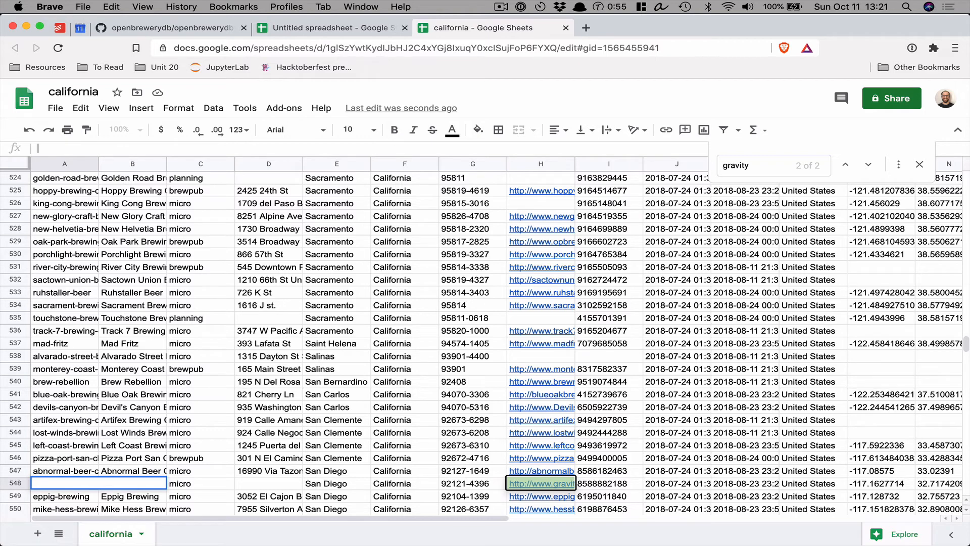
type("gravity-heights")
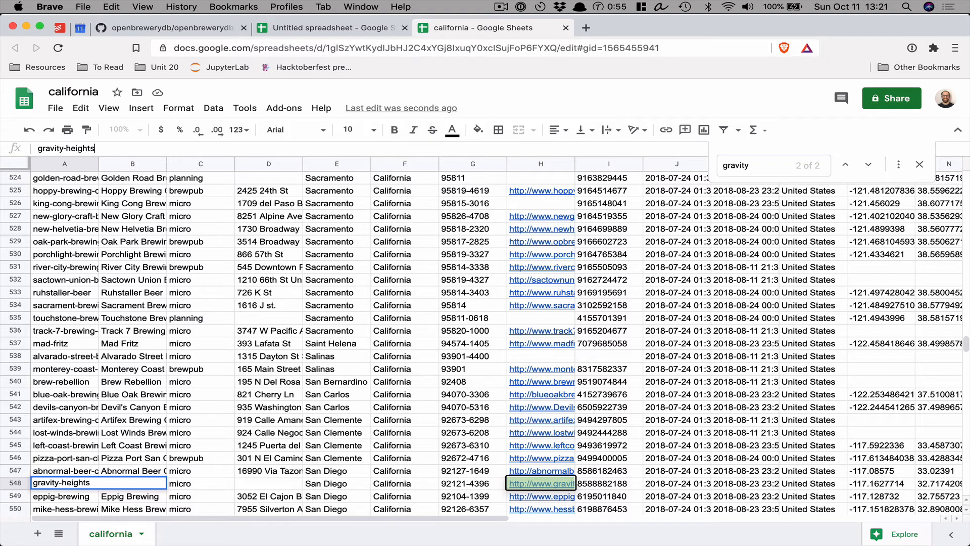
type("-san")
type("-deo")
type("go")
key("Return")
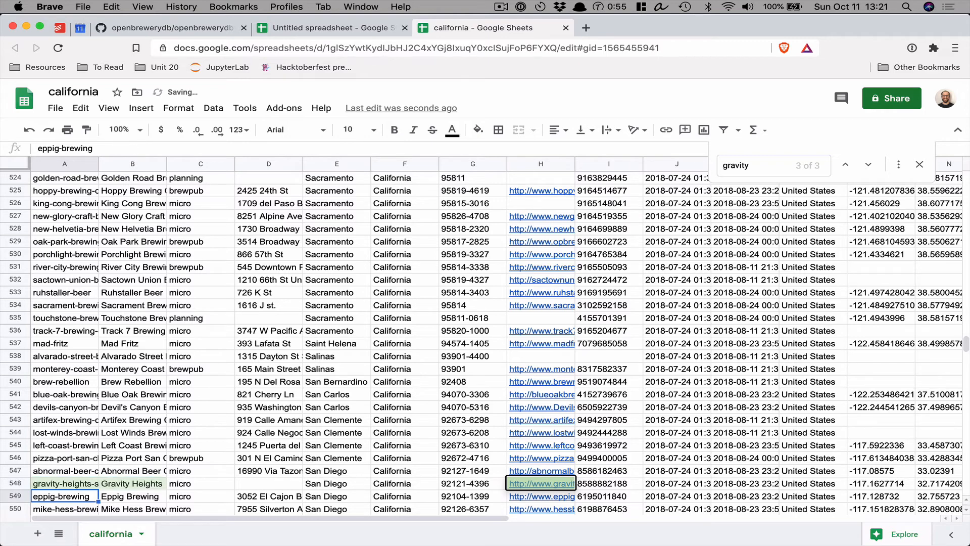
key("Up")
key("Right")
key("Right")
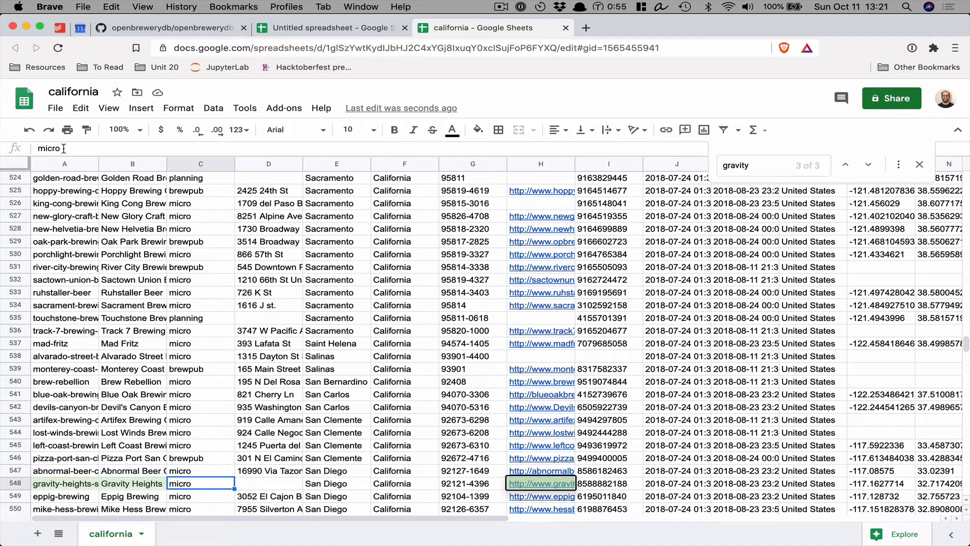
- Download the current sheet as comma-separated values, saving it as california.csv in the Downloads folder
left_click(56, 108)
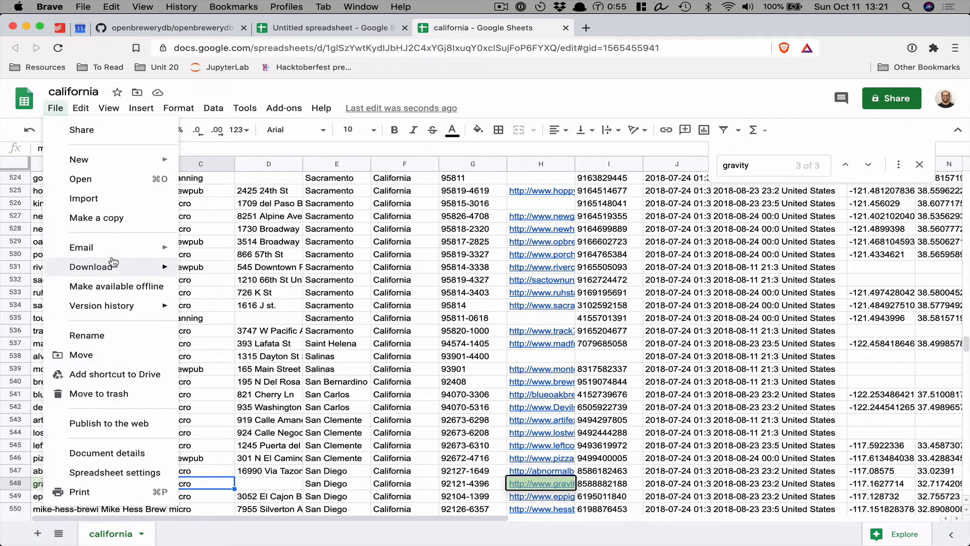
mouse_move(113, 266)
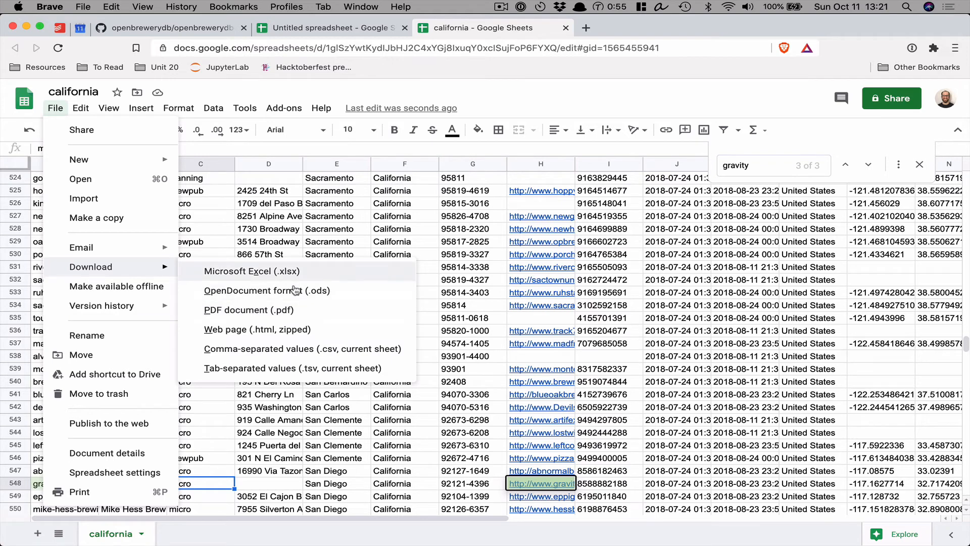
left_click(321, 349)
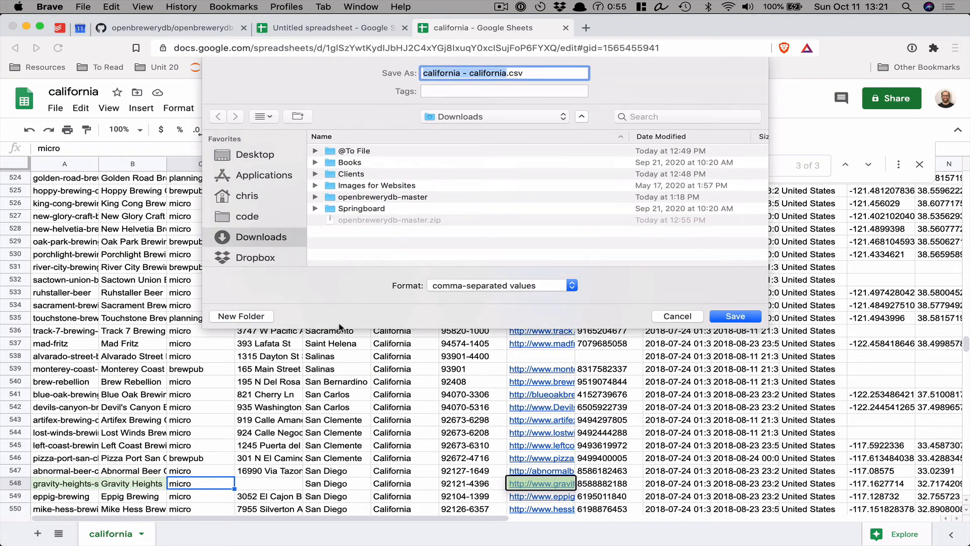
left_click(470, 73)
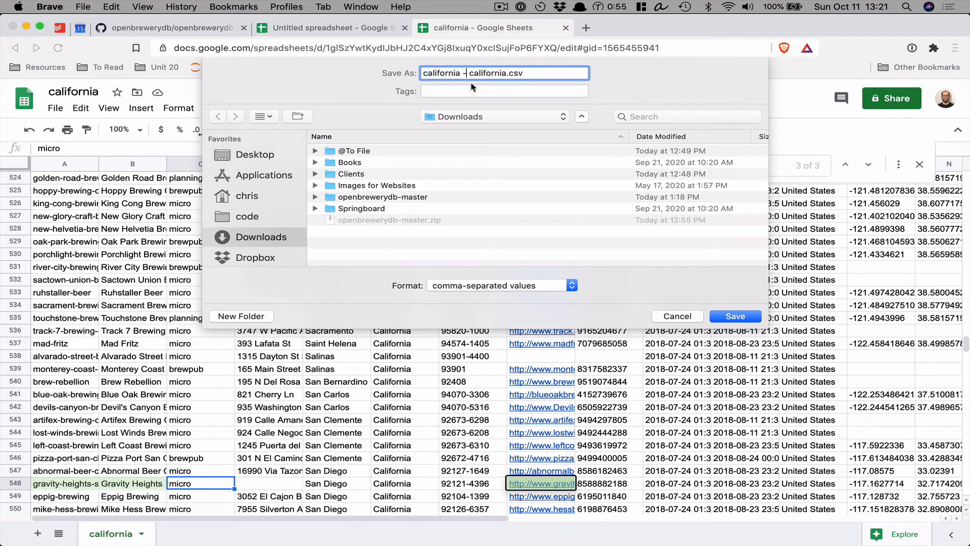
key("shift+super+Left")
key("BackSpace")
left_click(743, 318)
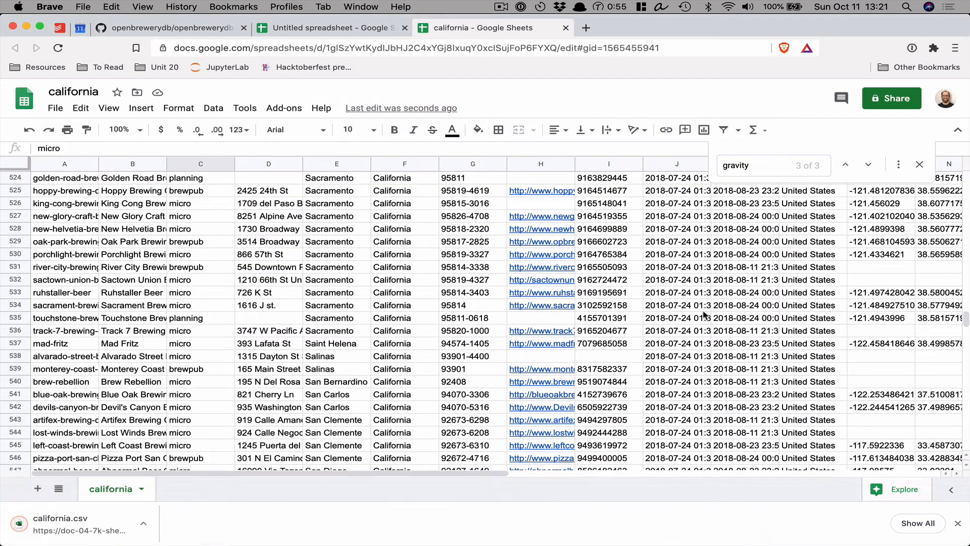
- Switch to the openbrewerydb repository on GitHub and open its data/us/california folder
left_click(206, 29)
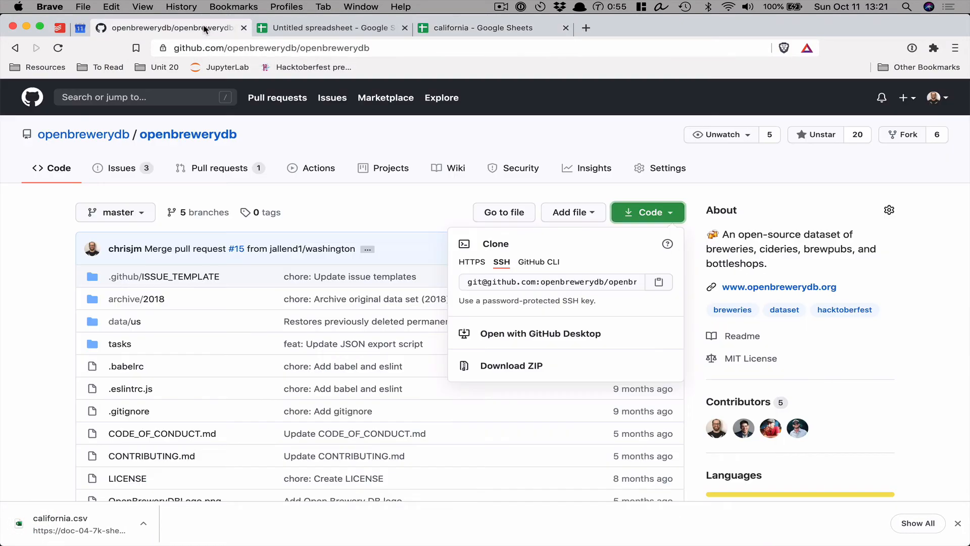
left_click(376, 210)
left_click(122, 301)
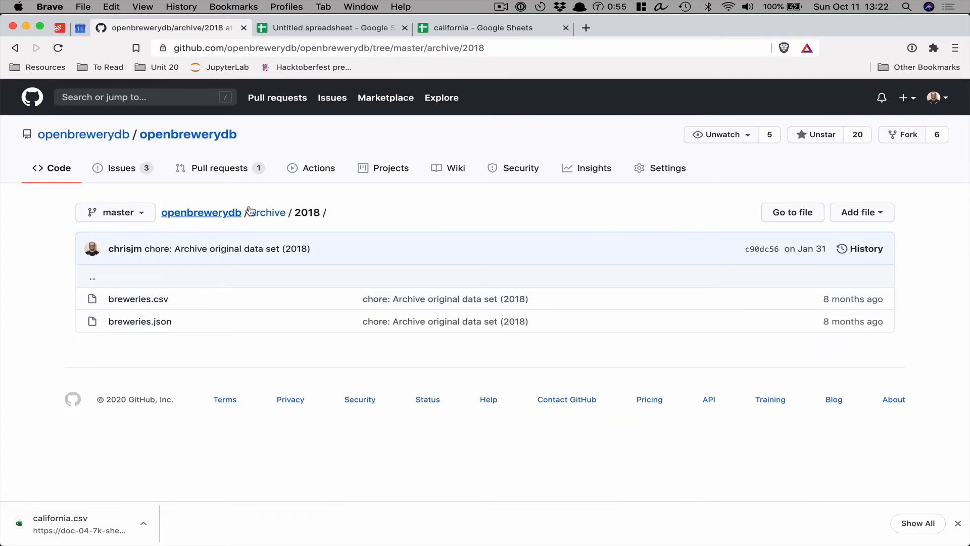
left_click(205, 212)
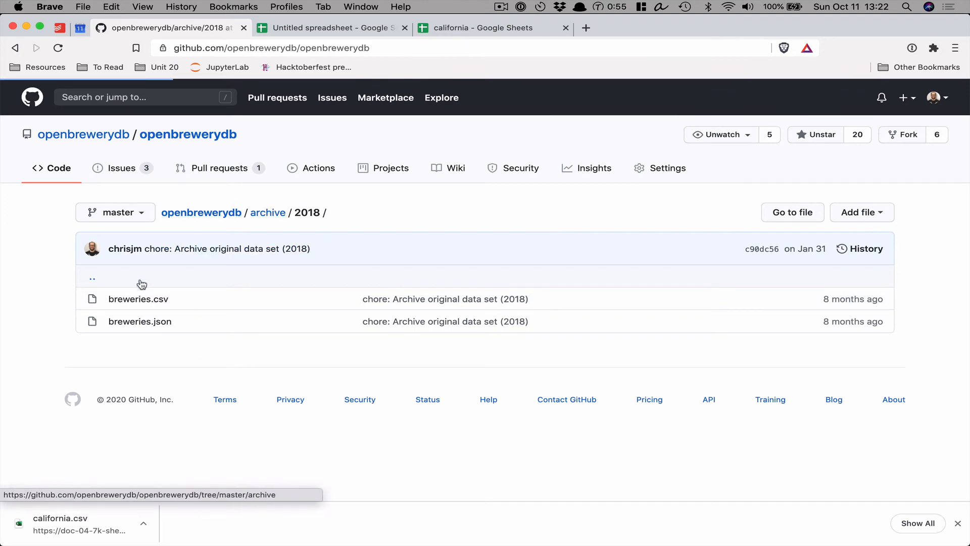
left_click(134, 322)
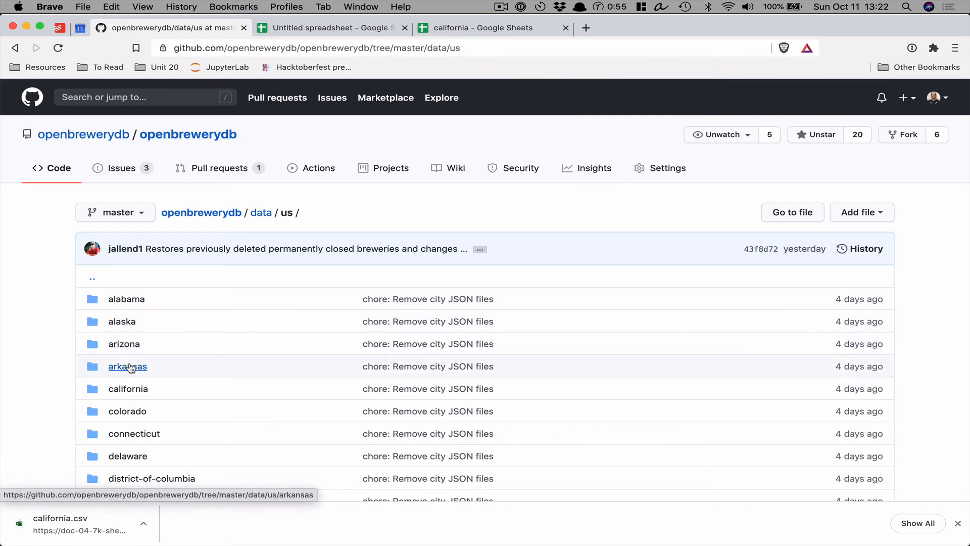
left_click(133, 389)
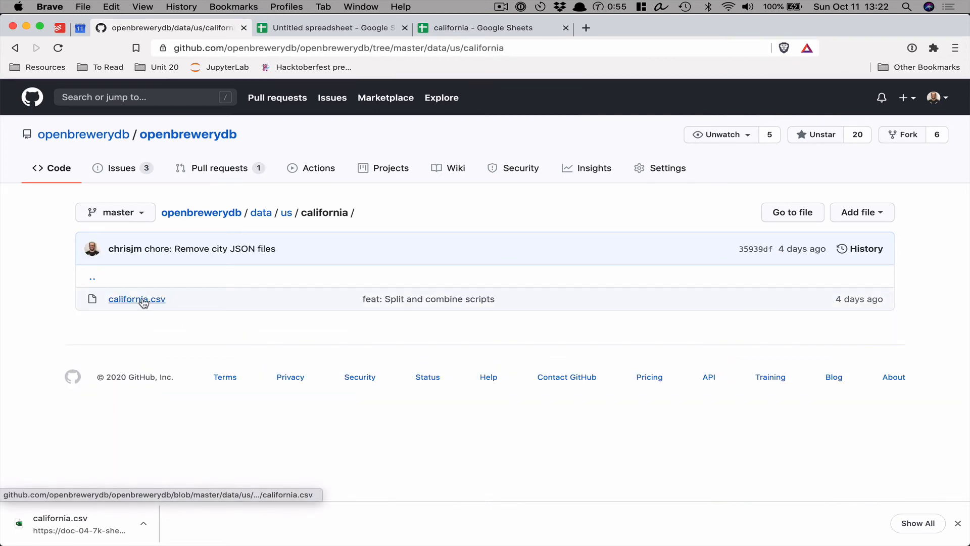
- Upload the edited california.csv from the Downloads folder into the repository's data/us/california folder
left_click(881, 216)
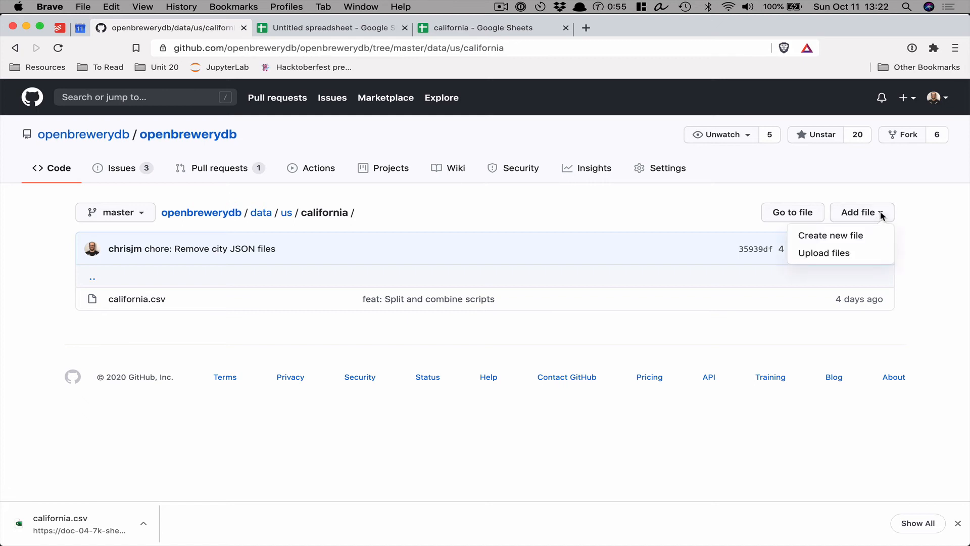
left_click(848, 258)
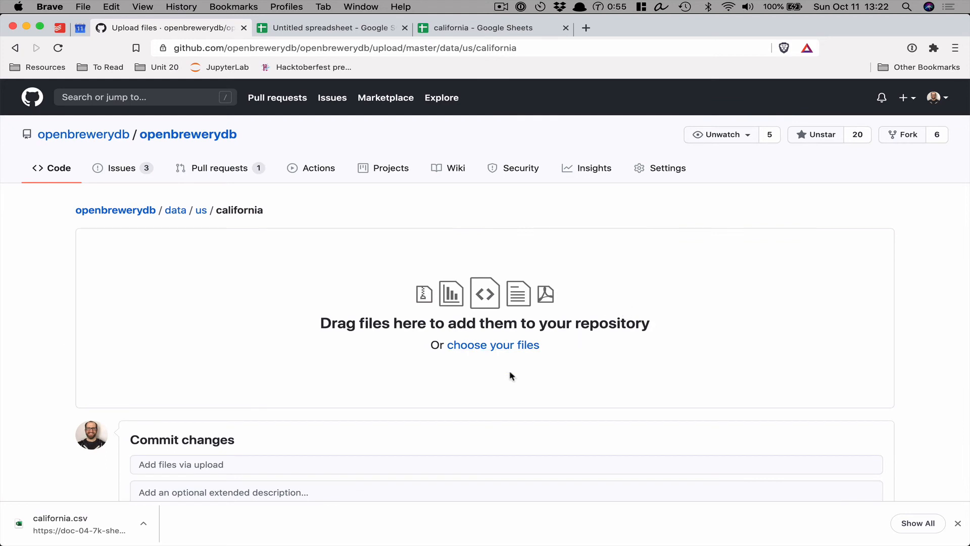
left_click(494, 345)
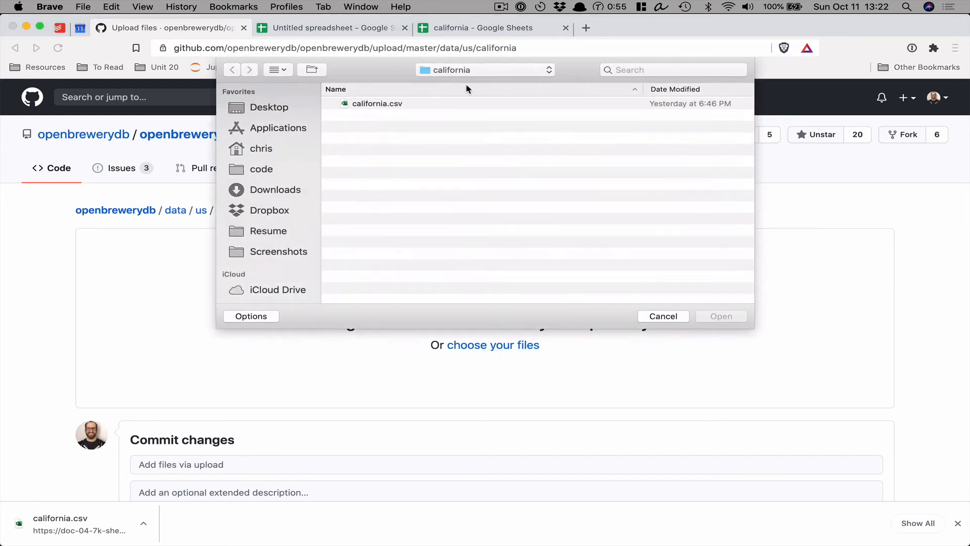
left_click(471, 71)
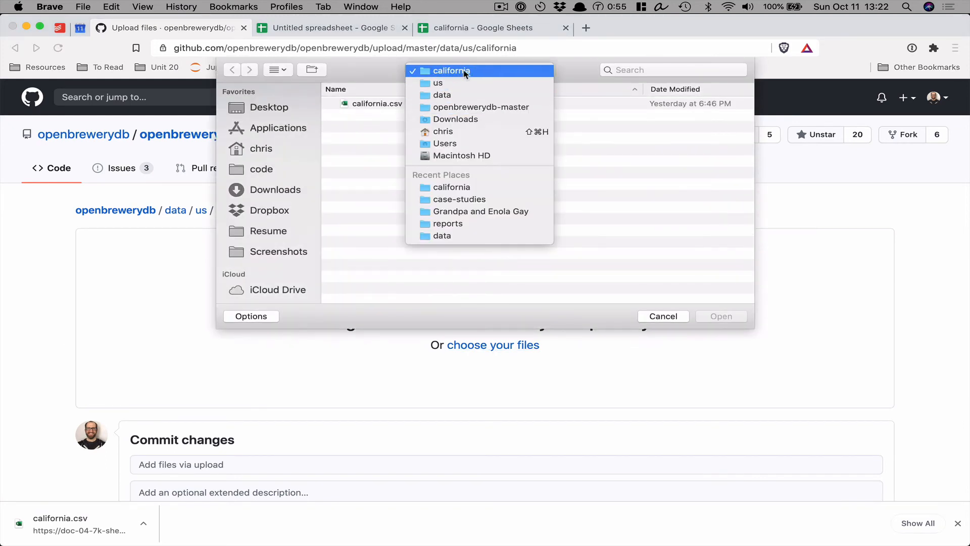
left_click(471, 119)
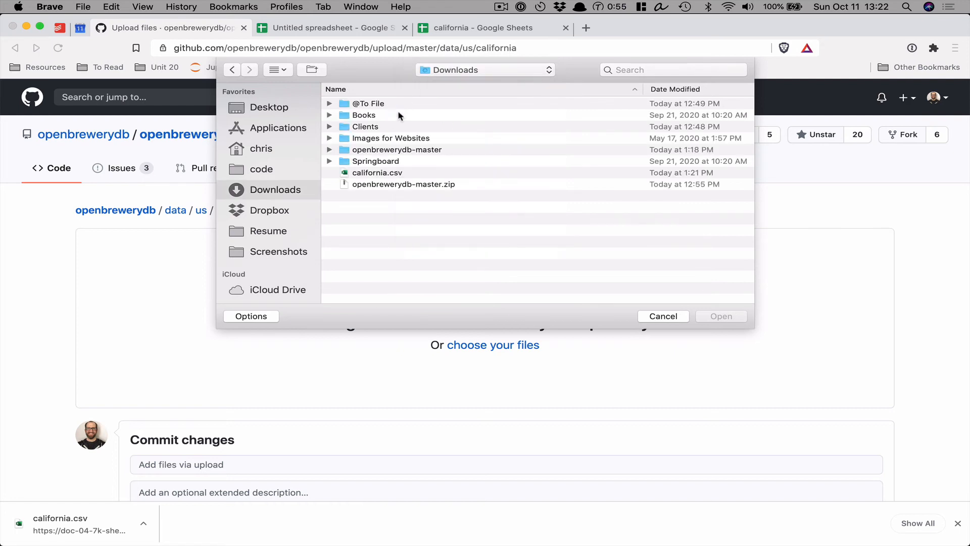
left_click(378, 174)
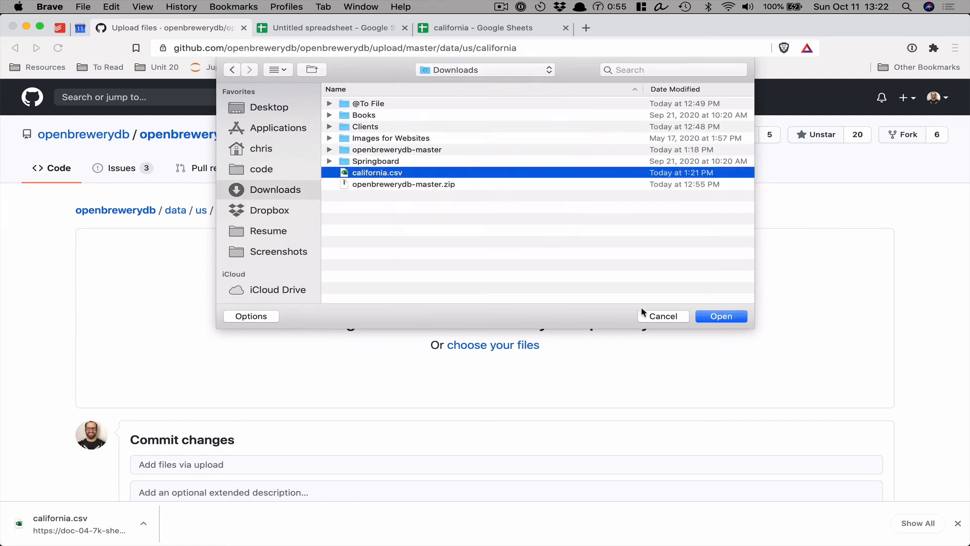
left_click(731, 317)
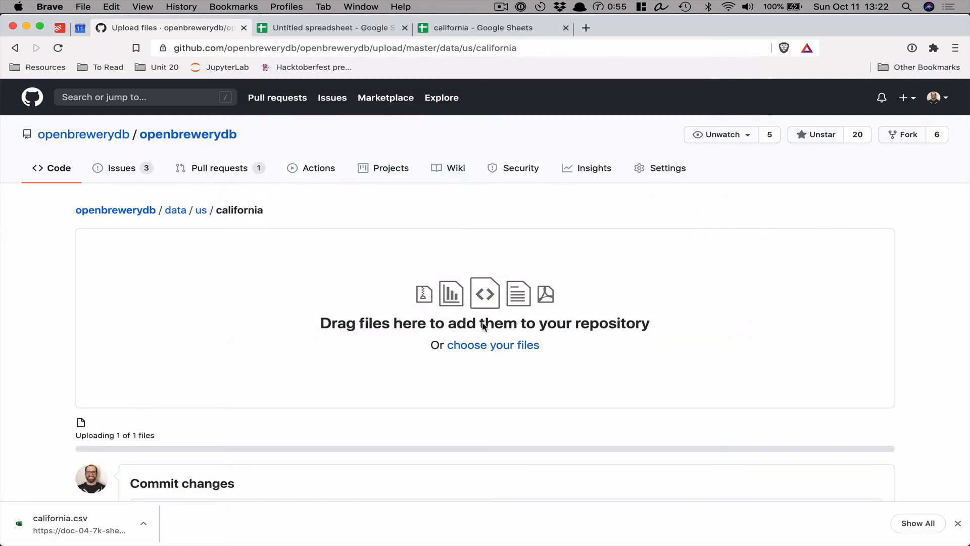
scroll(129, 337, "down", 5)
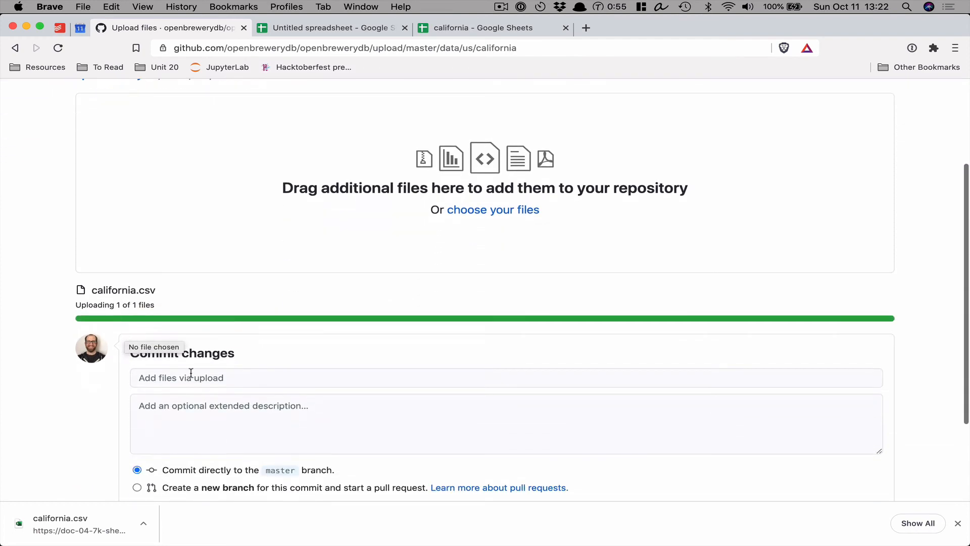
- Propose the uploaded california.csv on a new branch named update-california instead of committing directly to master
left_click(197, 381)
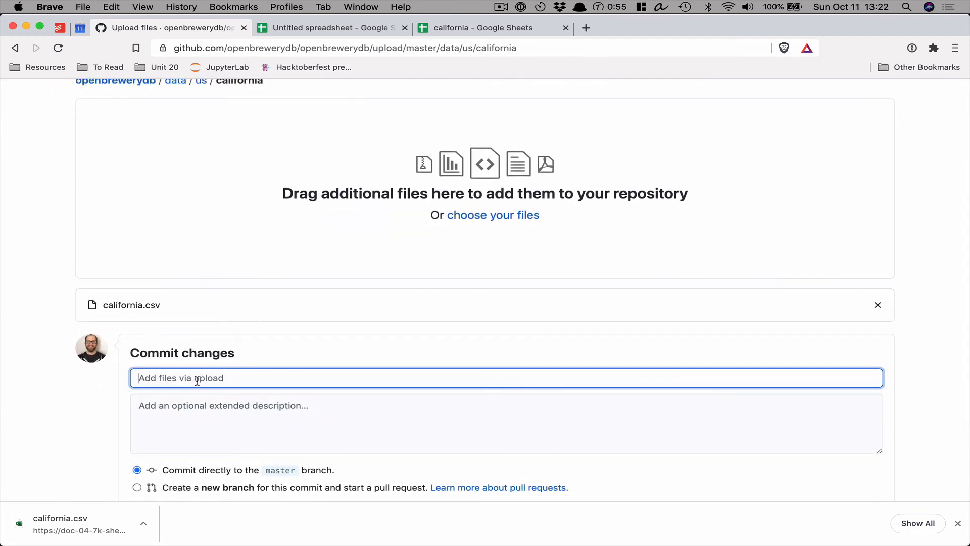
scroll(196, 382, "down", 3)
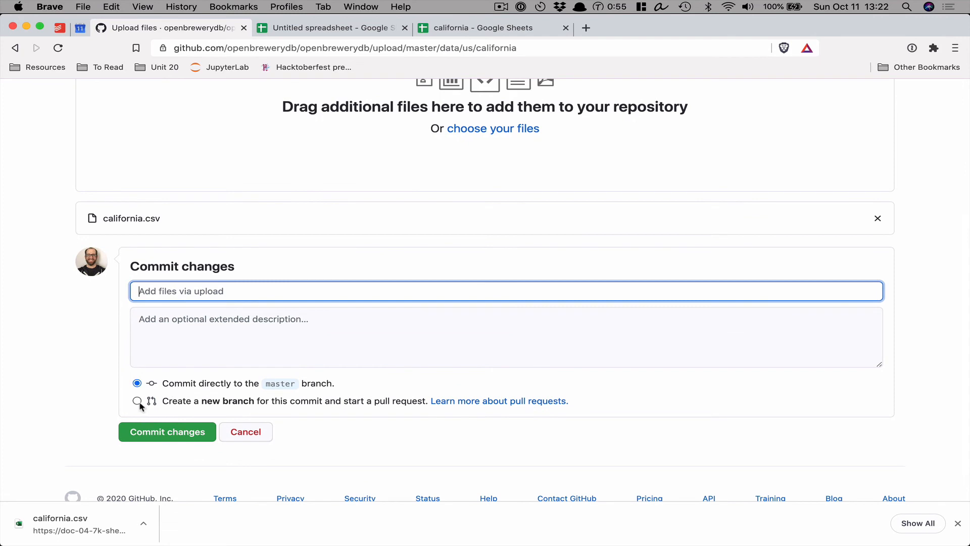
left_click(137, 402)
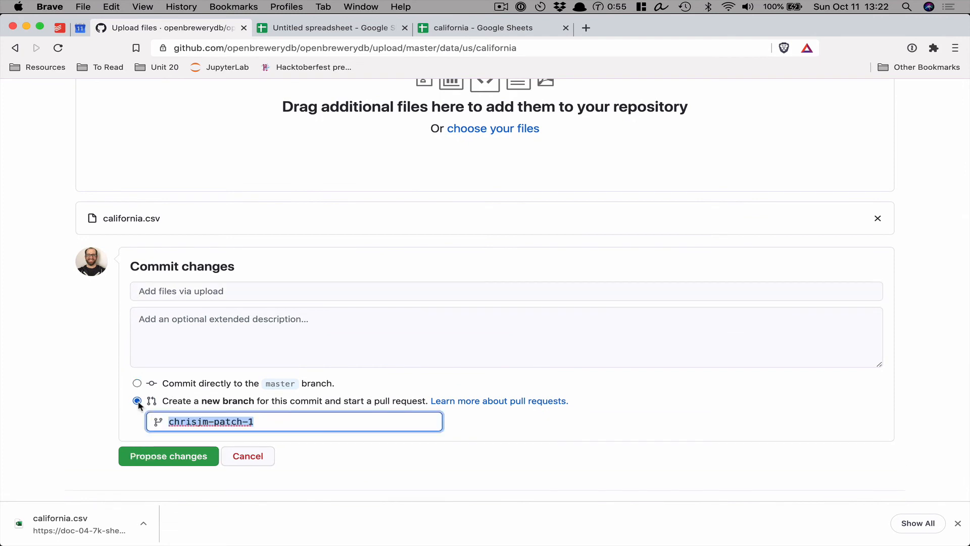
type("update-california")
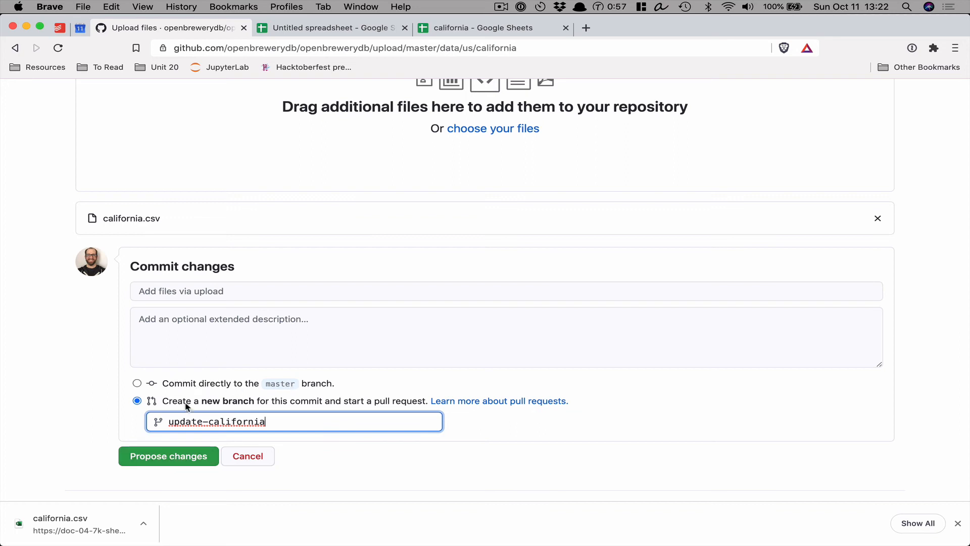
left_click(168, 457)
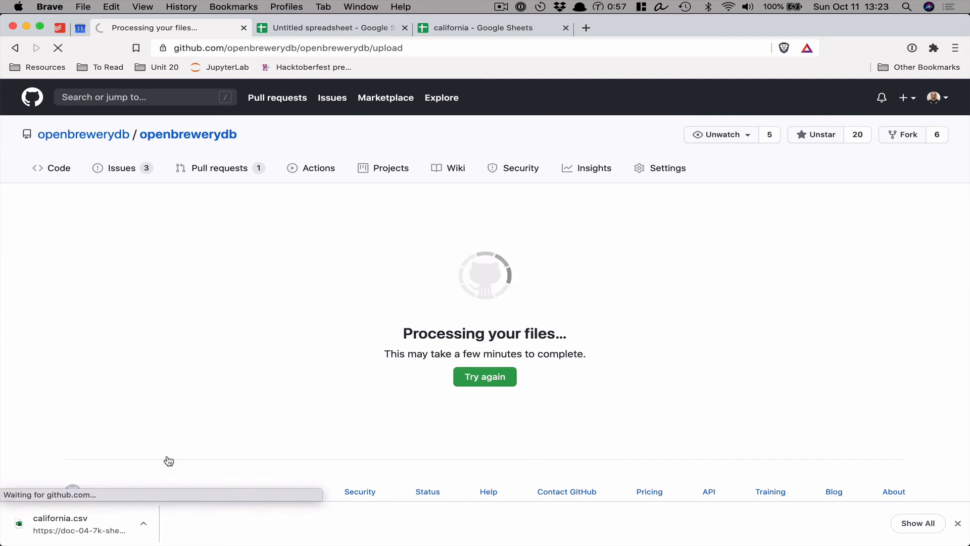
scroll(65, 379, "down", 2)
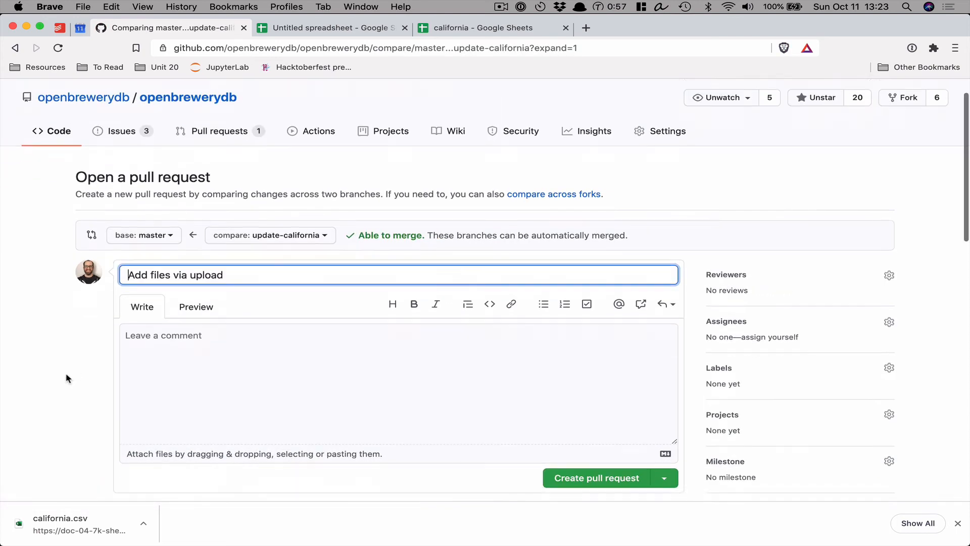
key("super+a")
key("BackSpace")
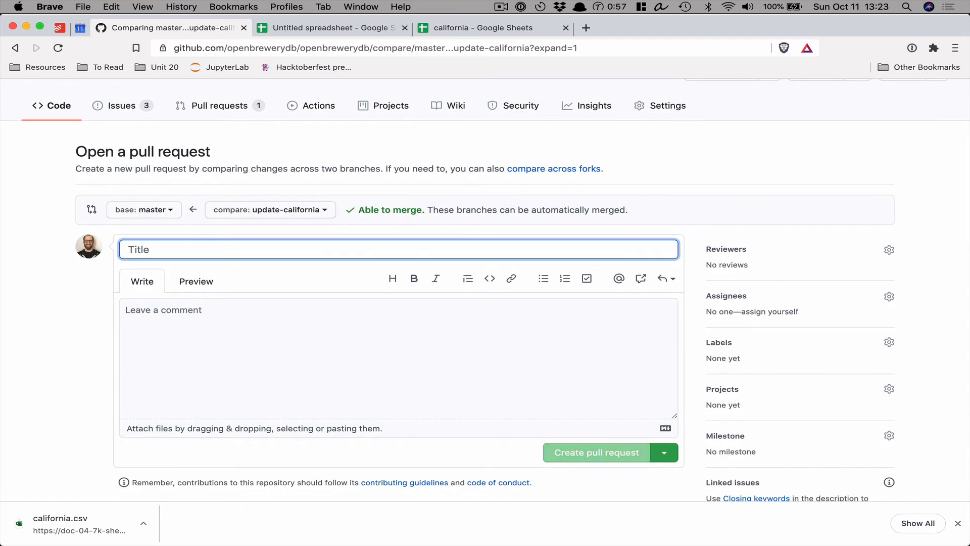
type("Updat")
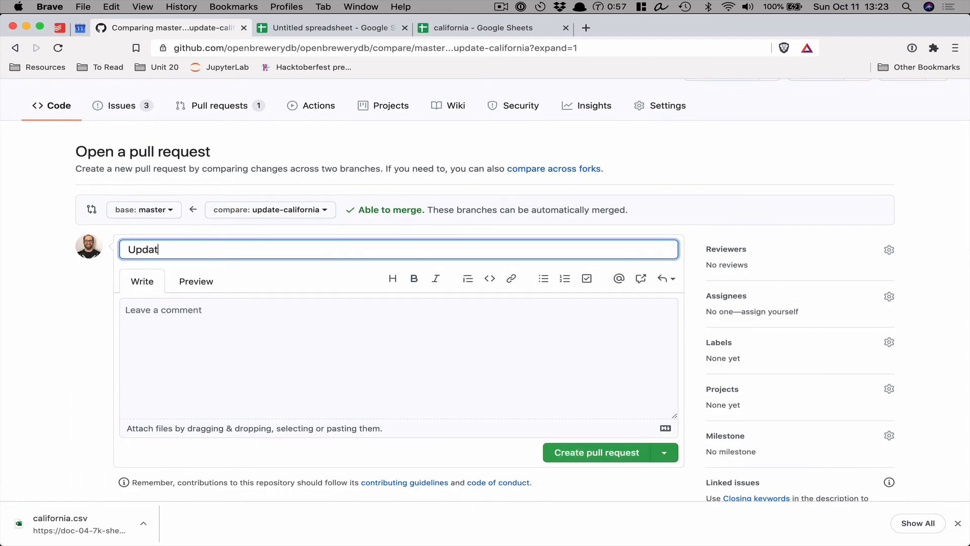
type("e Californa")
- Title the pull request "Add Gravity Heights in San Diego" and create it
key("super+a")
type("Add Gi")
key("BackSpace")
type("ravity Heights in San diego")
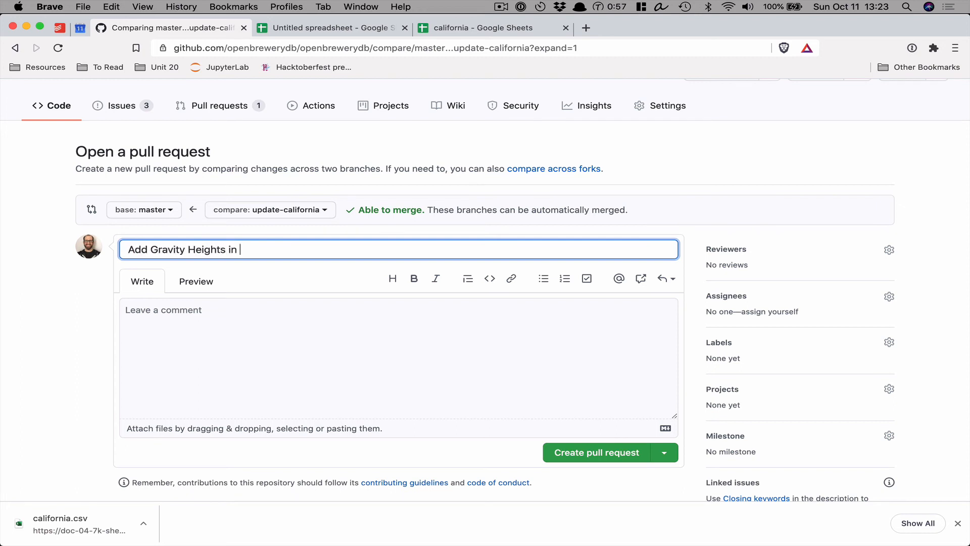
key("BackSpace")
key("BackSpace")
key("BackSpace")
key("BackSpace")
key("BackSpace")
type("Dieog")
key("BackSpace")
key("BackSpace")
type("go")
left_click(562, 464)
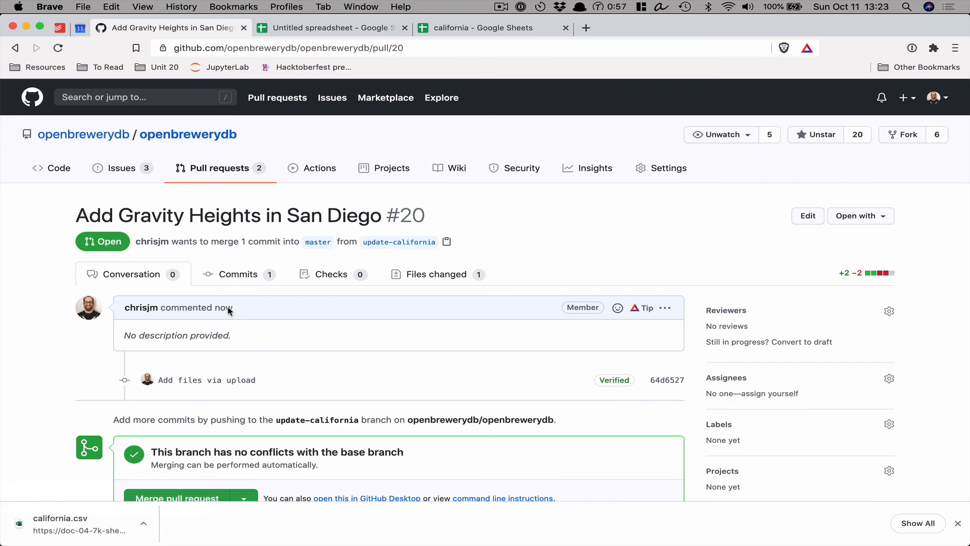
- Open the pull request's changed files and examine the line differences in california.csv
left_click(430, 276)
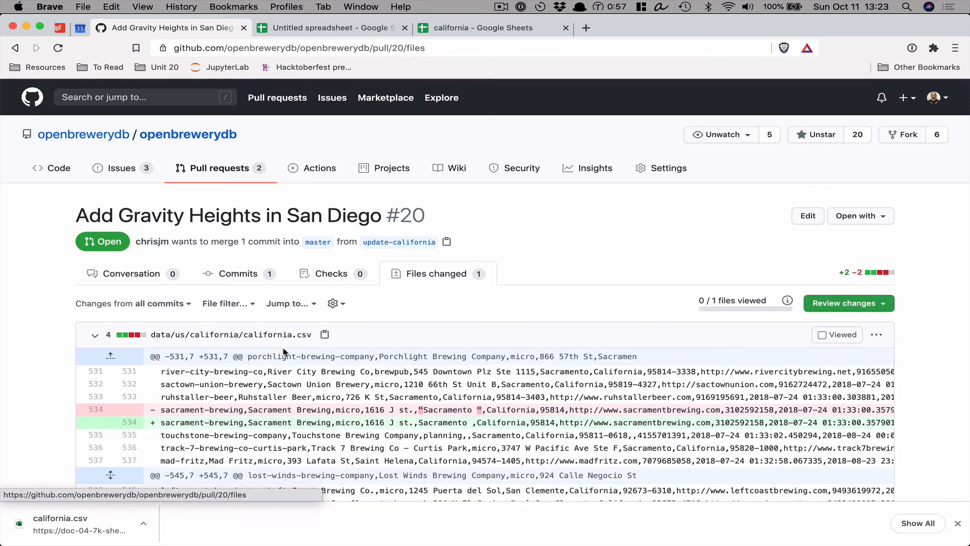
scroll(283, 354, "down", 5)
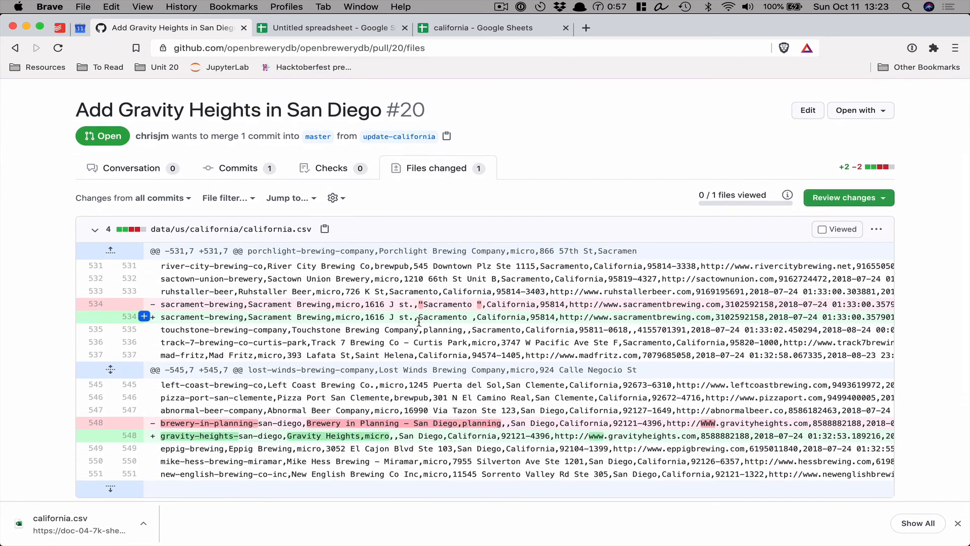
scroll(419, 322, "down", 1)
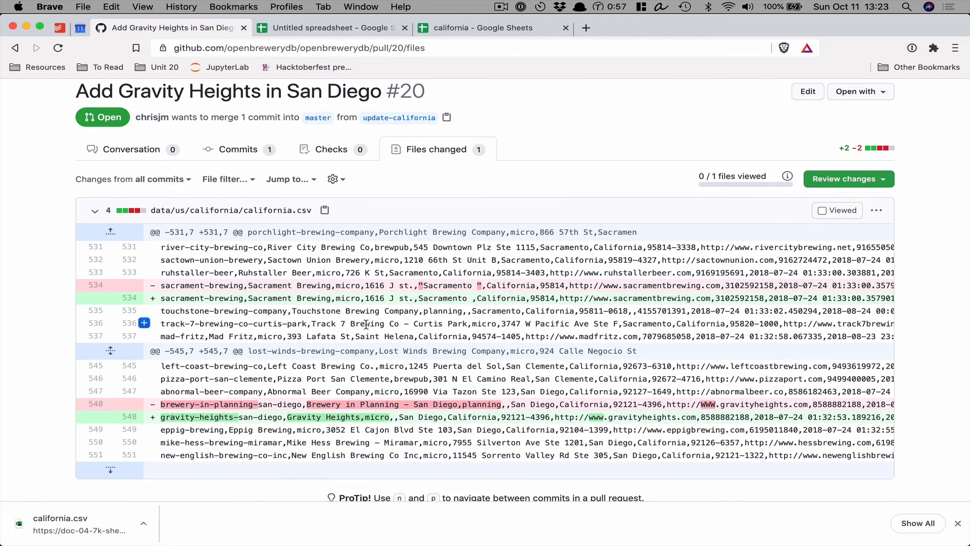
scroll(365, 323, "down", 1)
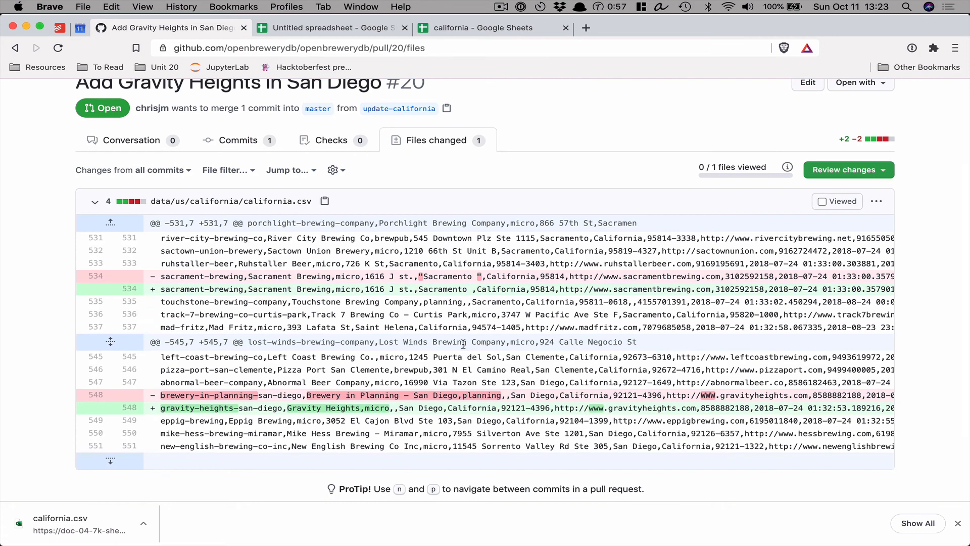
scroll(306, 399, "down", 2)
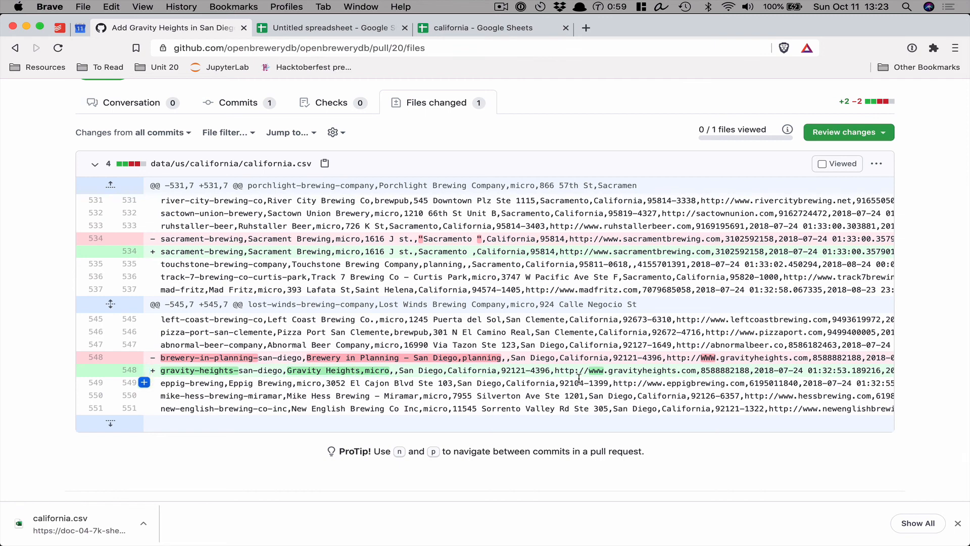
scroll(532, 138, "up", 5)
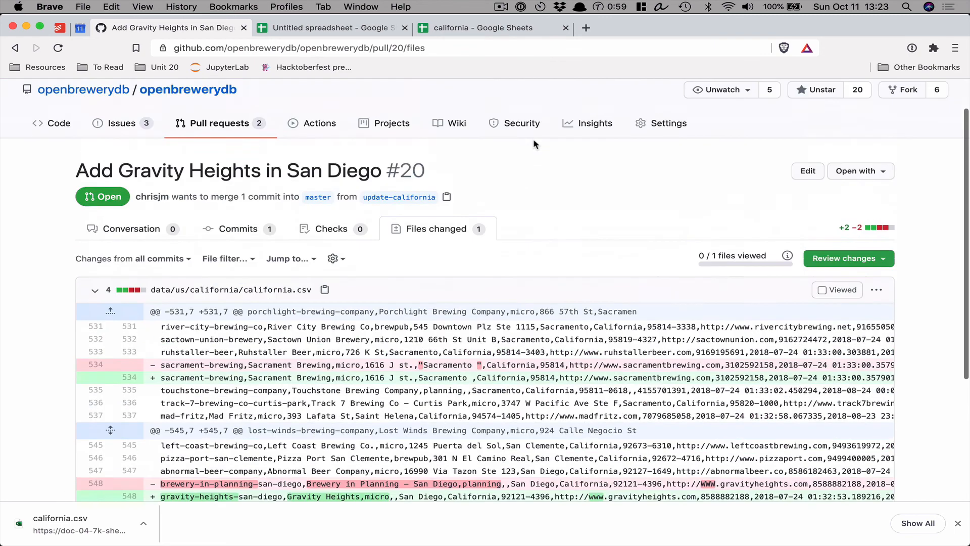
- Return to the pull request's conversation and look over its commit and merge section
left_click(110, 276)
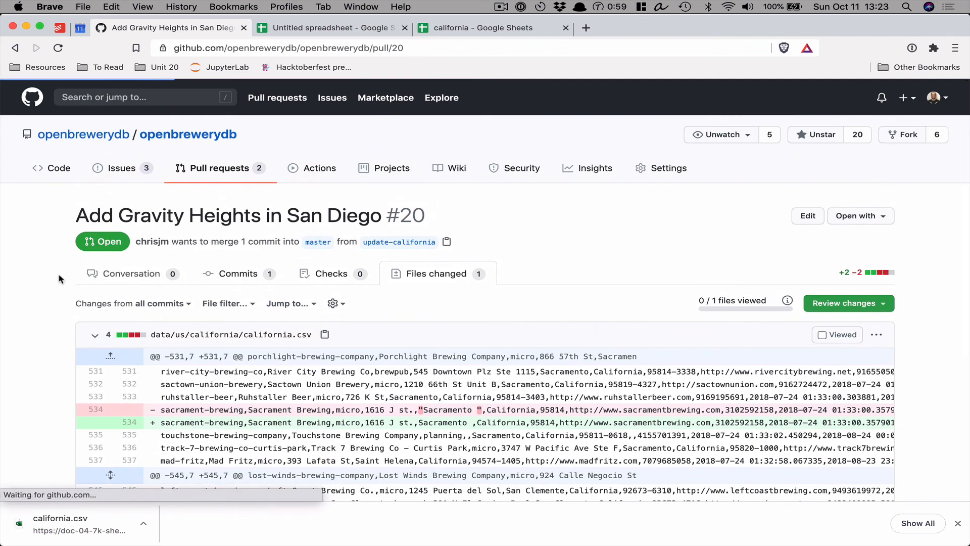
scroll(60, 279, "down", 3)
scroll(60, 278, "up", 1)
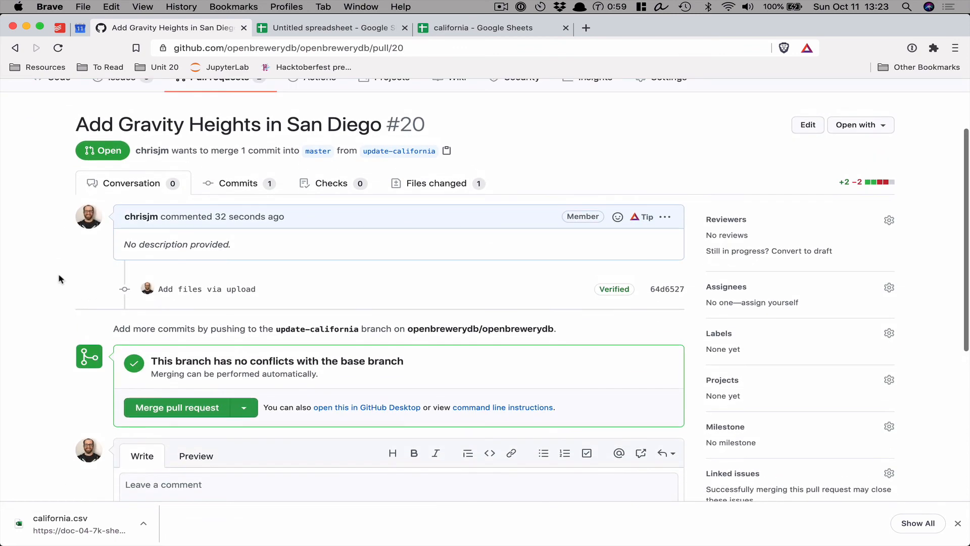